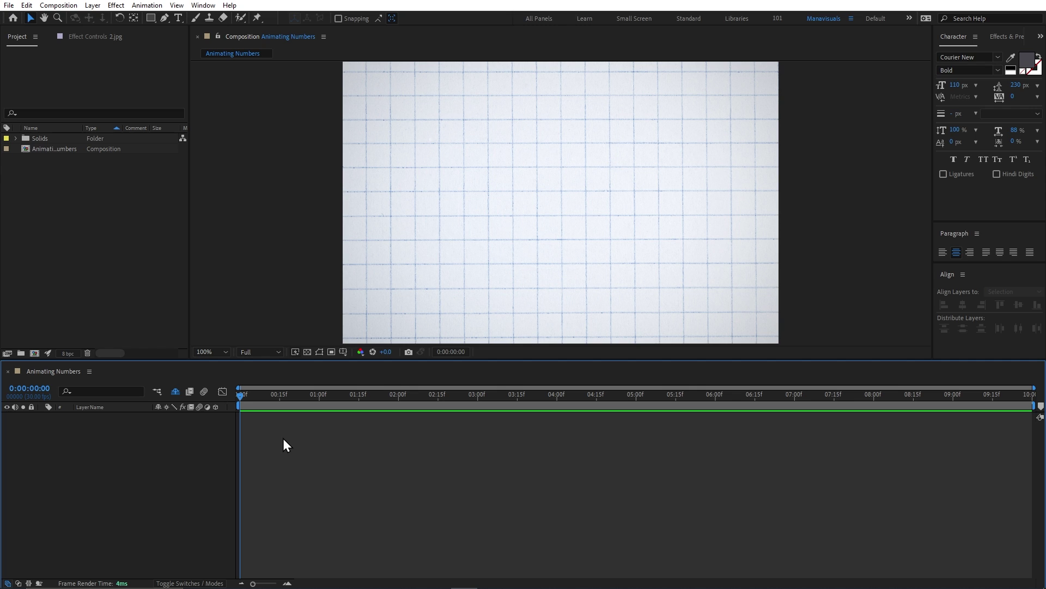
Create an empty text layer in the composition and rename it 'Animating Numbers'
key("ctrl+t")
key("ctrl+t")
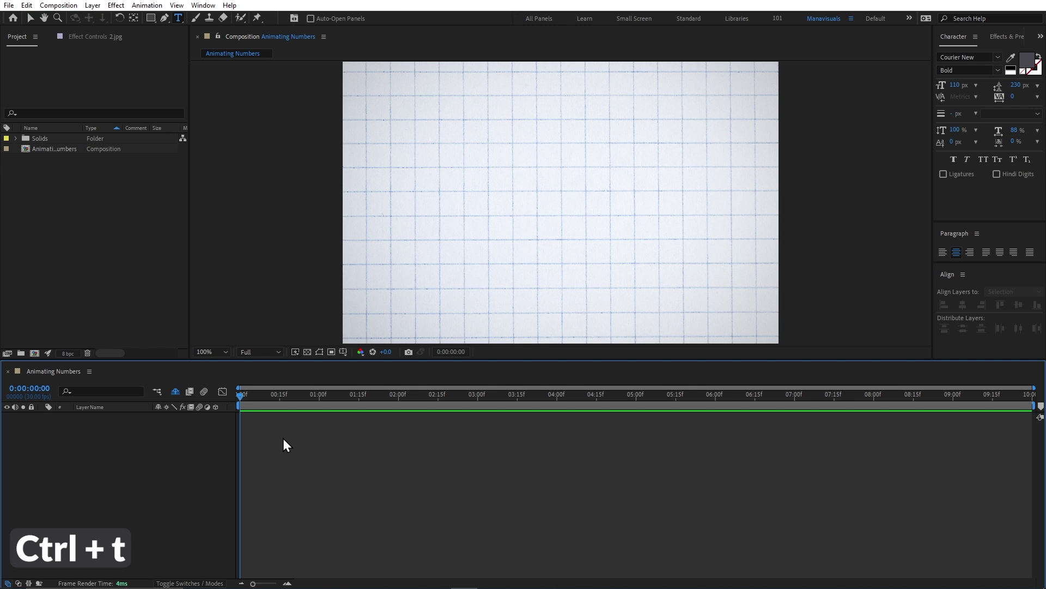
left_click(510, 208)
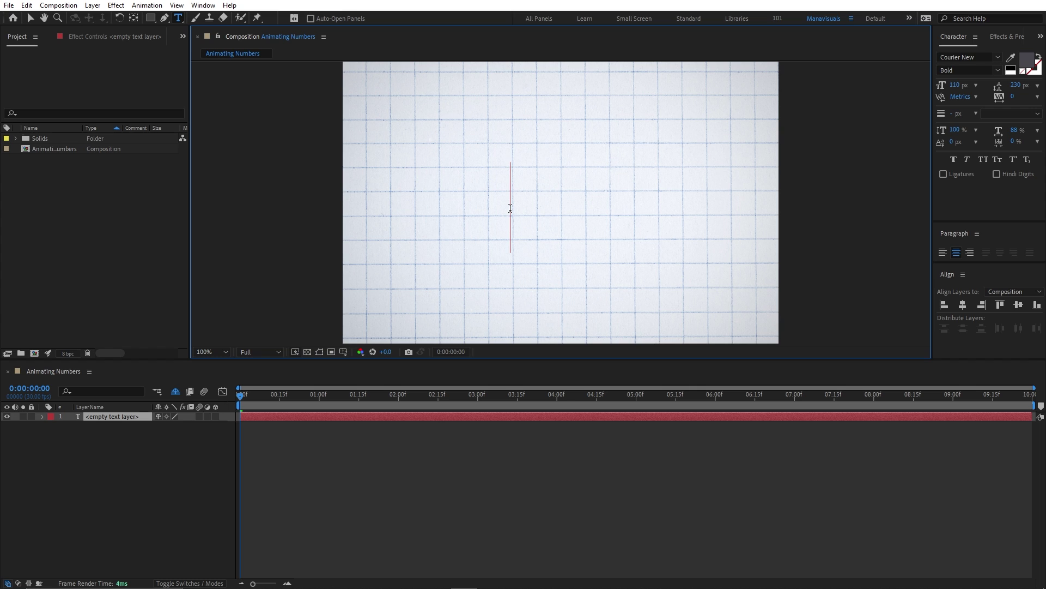
left_click(94, 417)
key("Return")
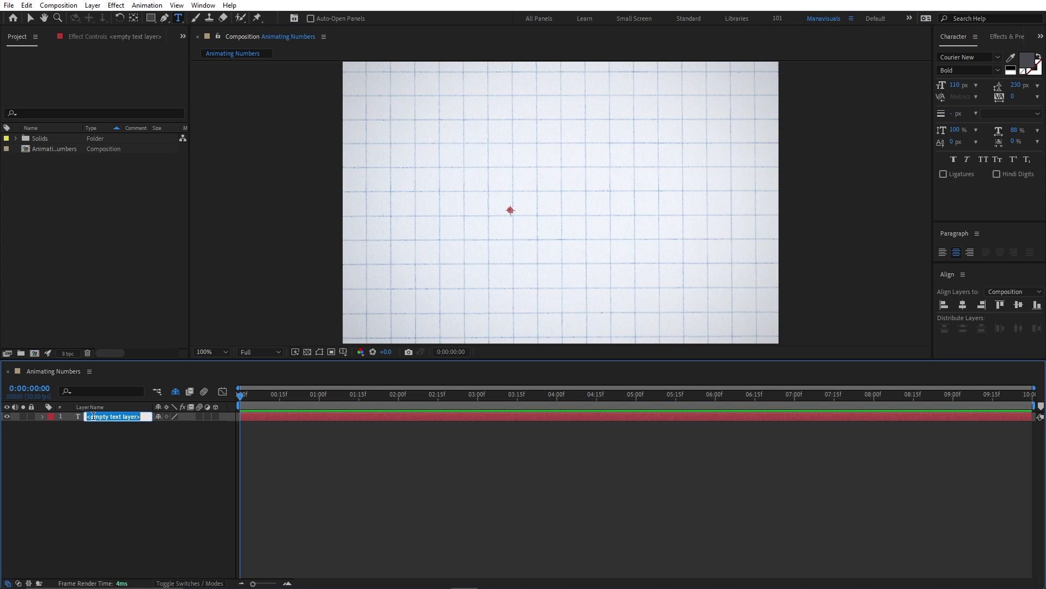
type("Animating Numbers")
key("Return")
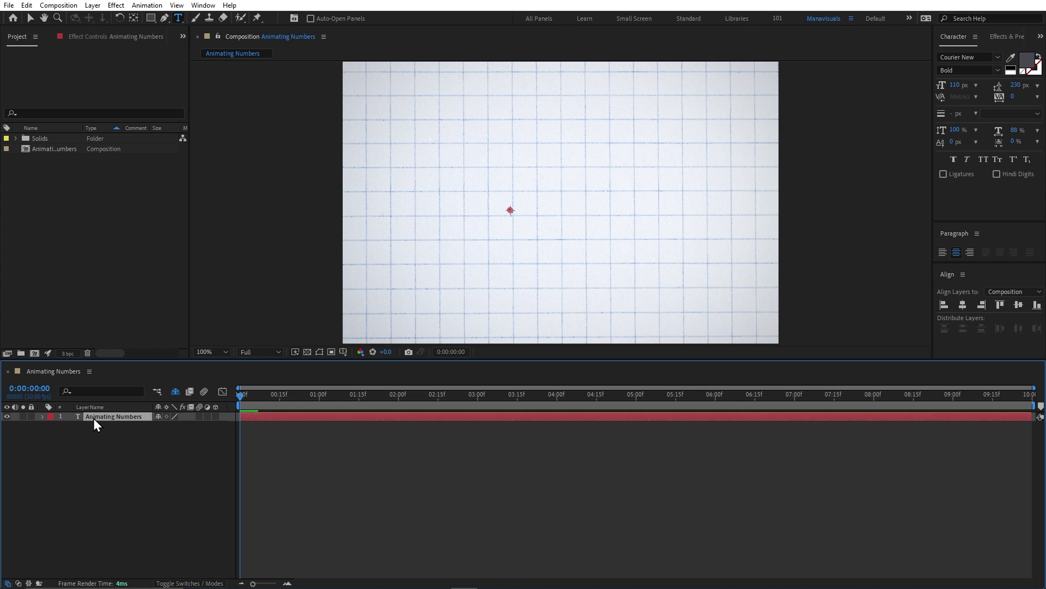
Add a Slider Control effect to the text layer from Expression Controls
left_click(116, 5)
mouse_move(178, 200)
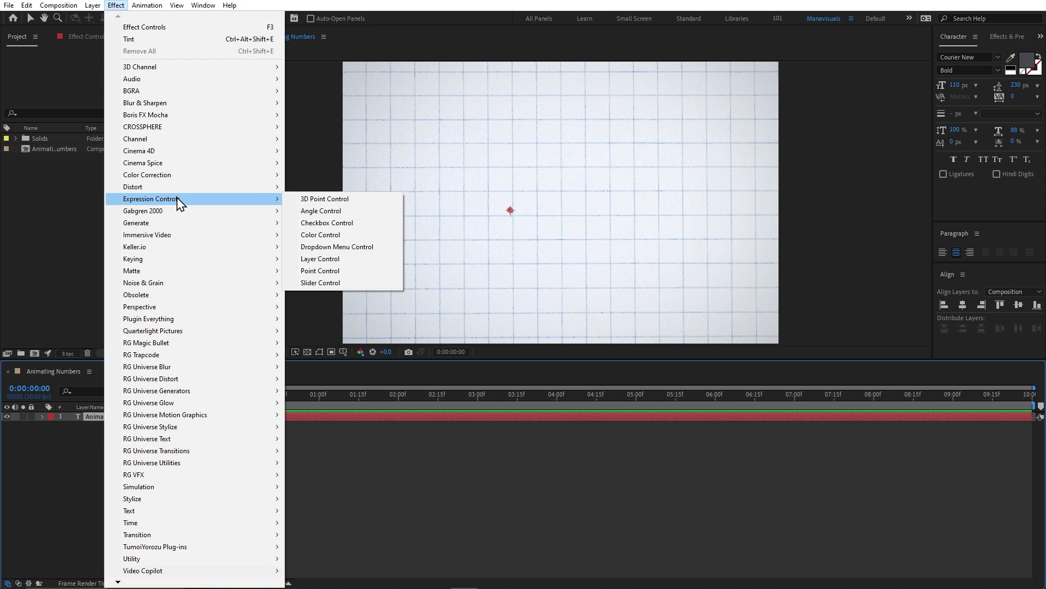
left_click(338, 284)
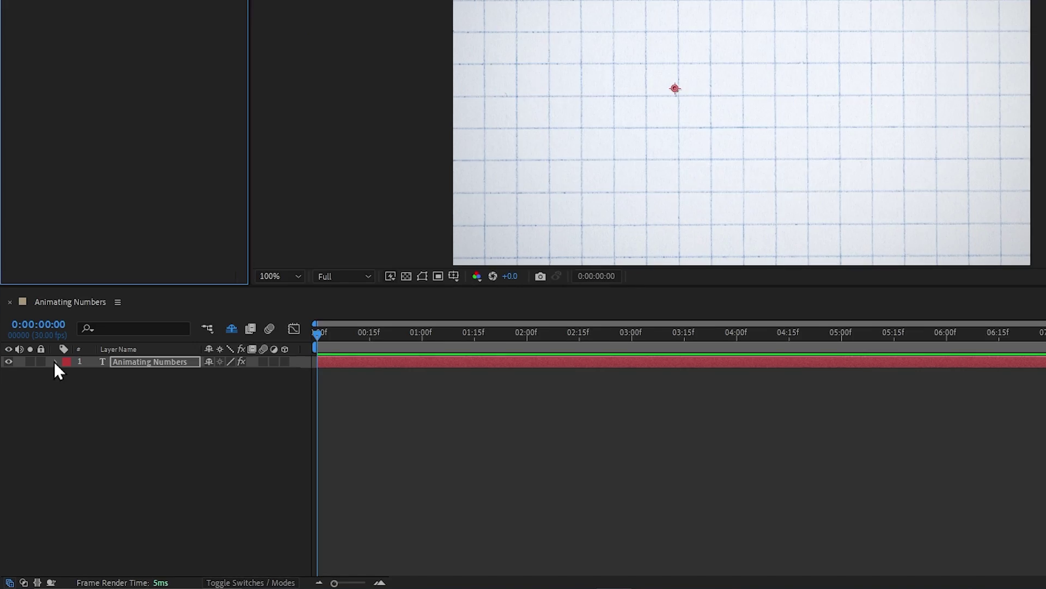
Add a Source Text expression and pick-whip it to the Slider value
left_click(42, 416)
left_click(77, 346)
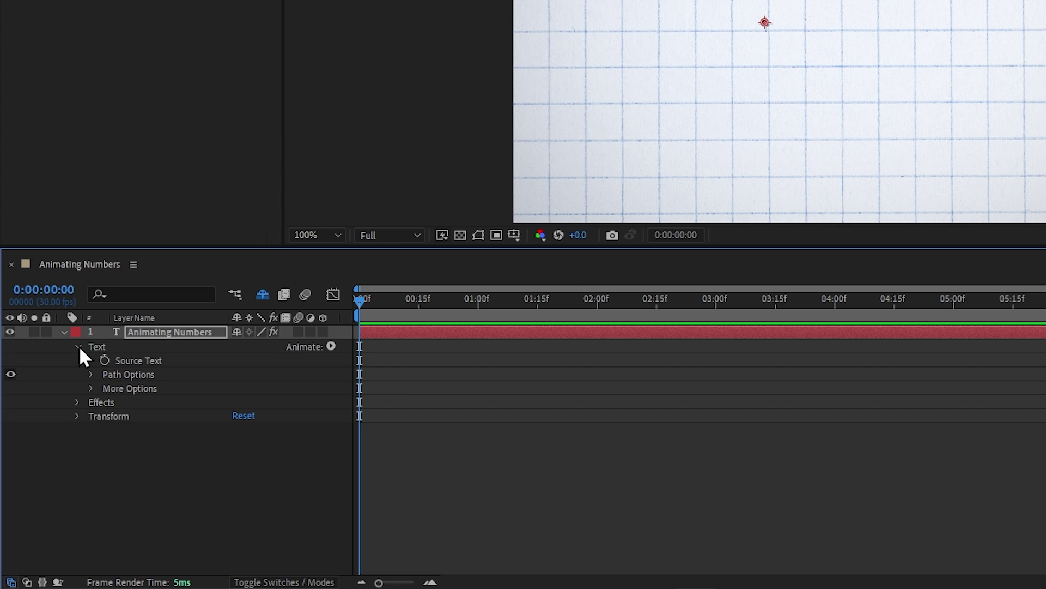
left_click(102, 359)
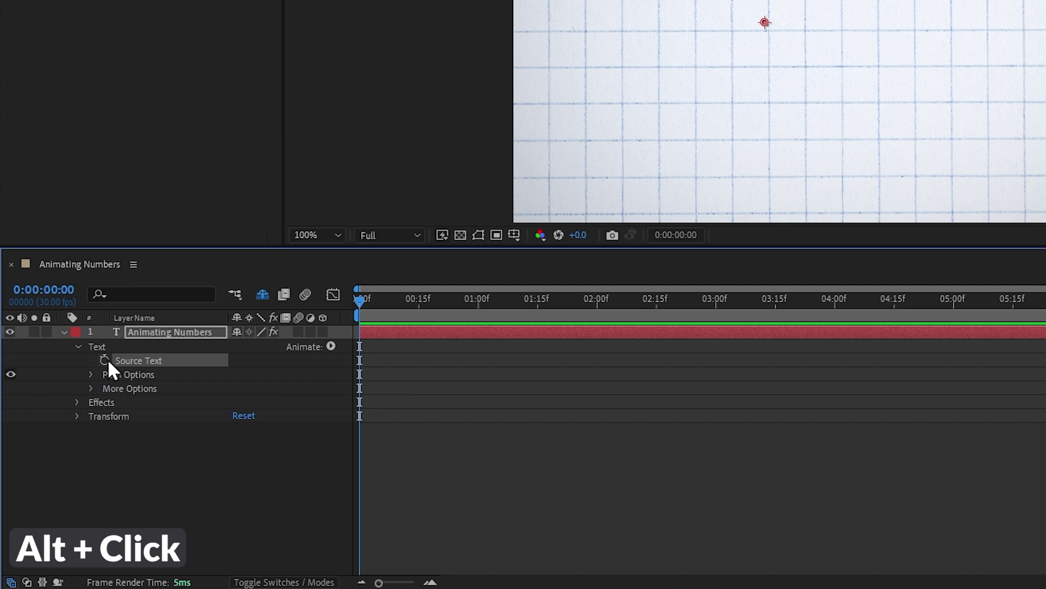
left_click(103, 360, "alt")
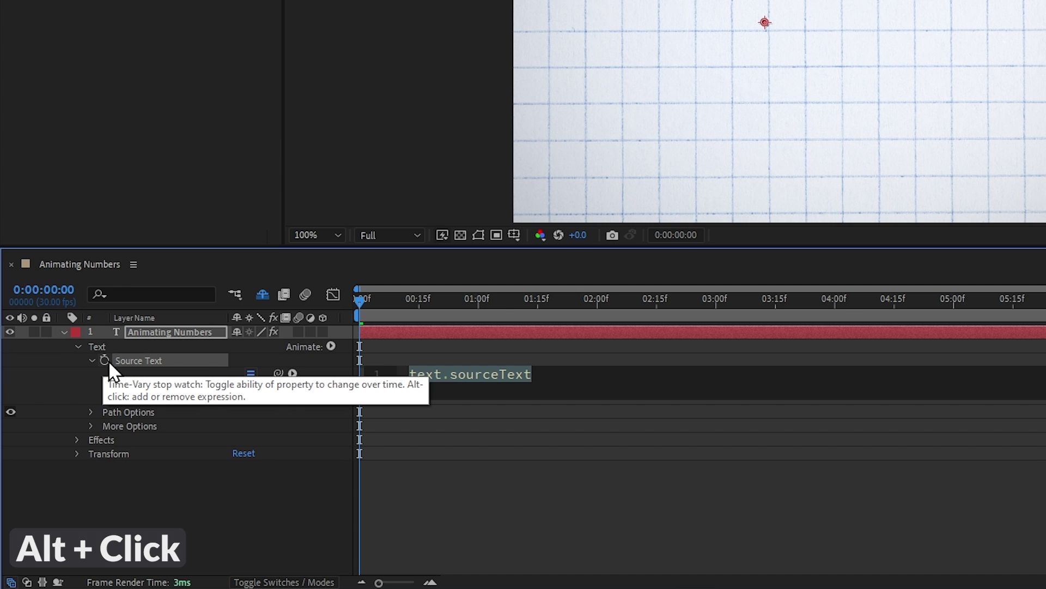
mouse_move(278, 373)
left_mouse_down()
mouse_move(104, 267)
mouse_move(44, 74)
left_mouse_up()
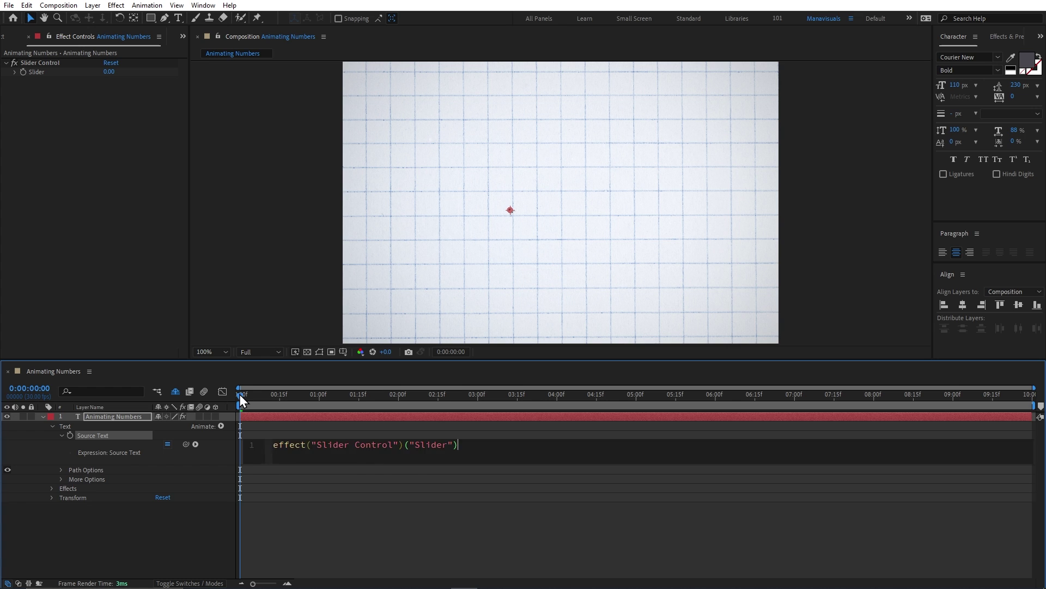
Commit the expression, test the slider, centre the number horizontally, and reset the slider to 0
left_click(240, 394)
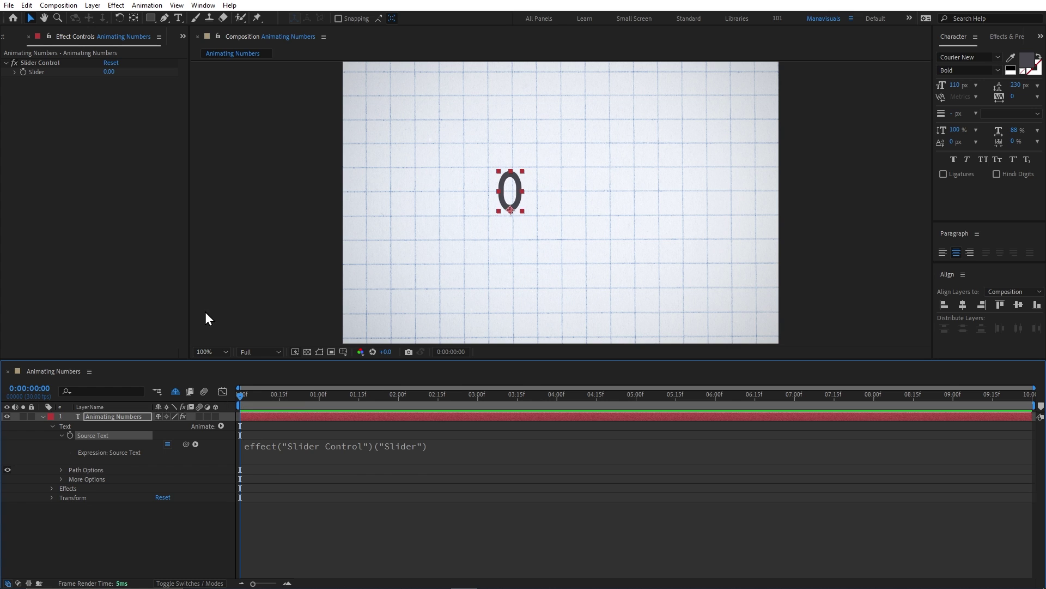
left_click_drag(105, 73, 189, 74)
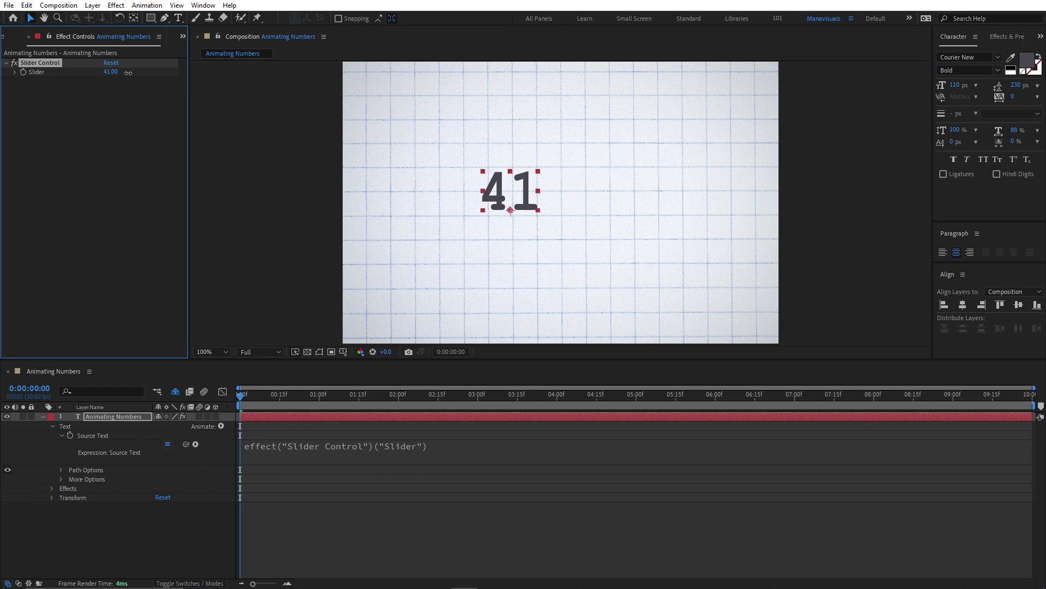
left_click(963, 305)
left_click(124, 100)
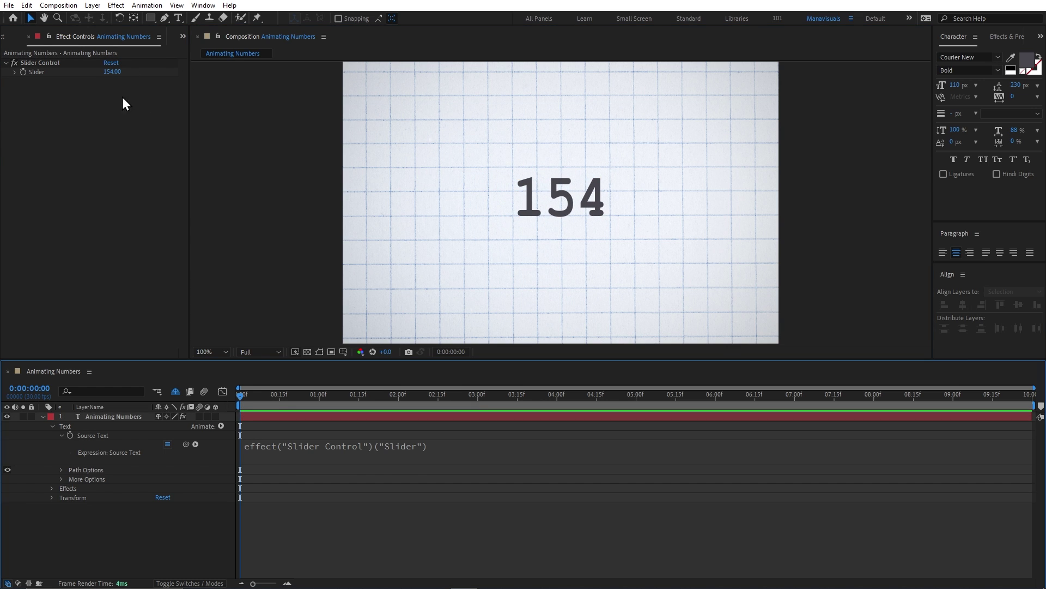
left_click(114, 71)
type("0")
key("Return")
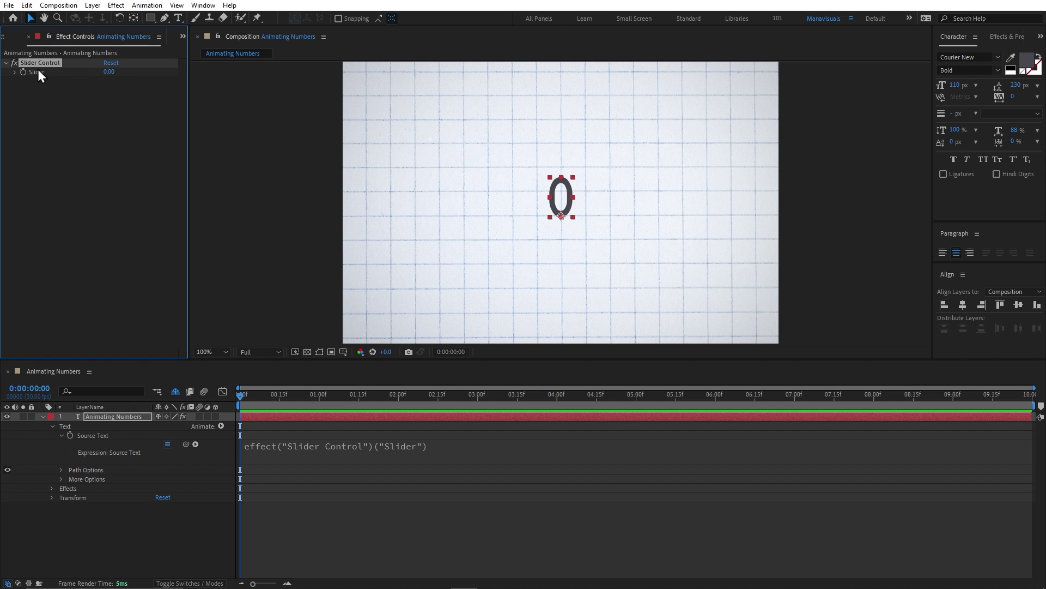
Keyframe the Slider at 0 at the start and 1000 at 3:00, then preview the count
left_click(23, 72)
left_click(477, 394)
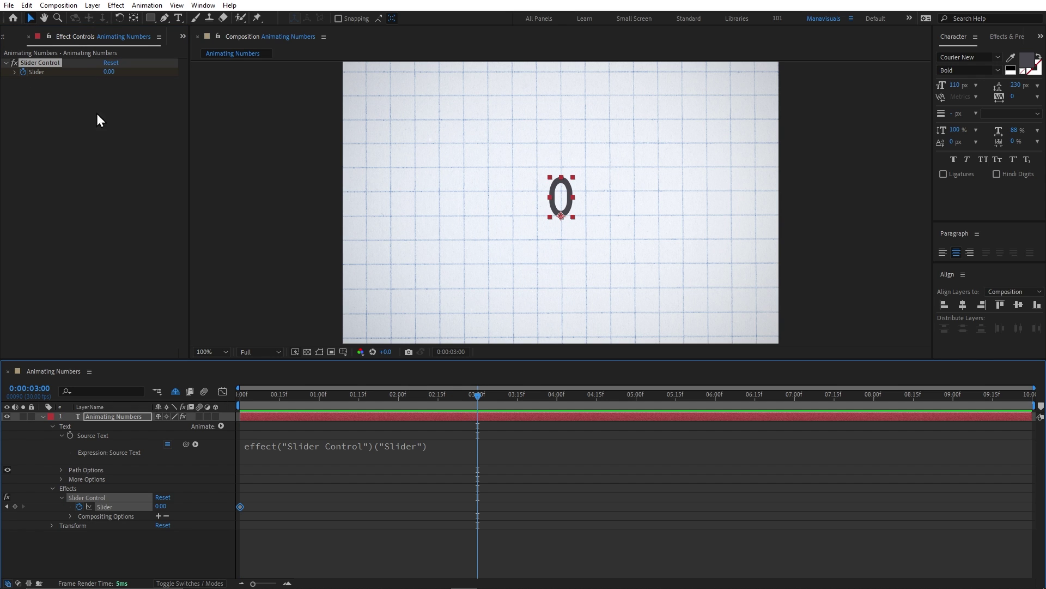
left_click(109, 72)
type("0")
key("Return")
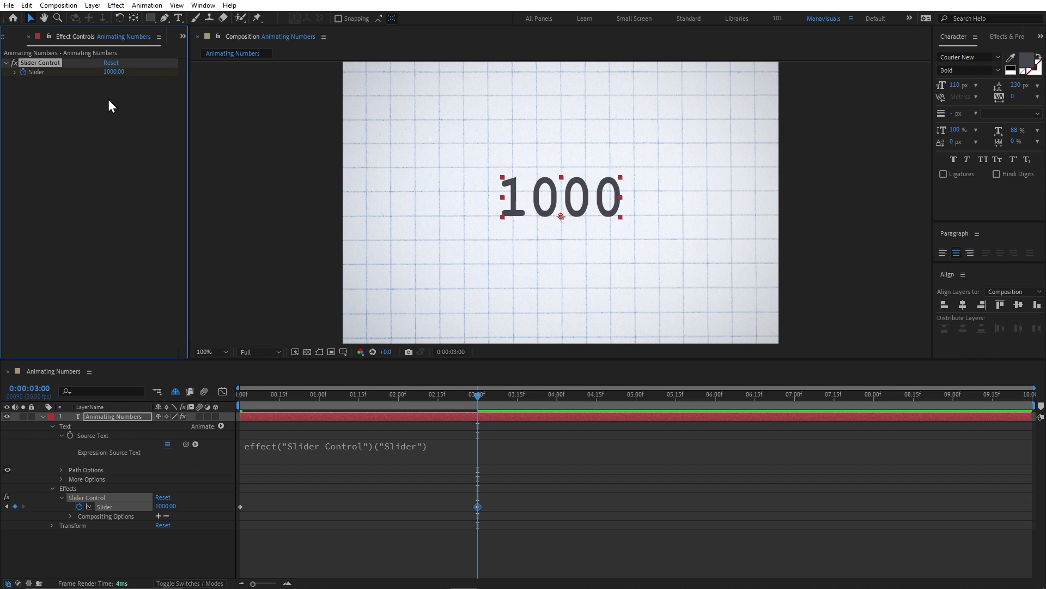
key("Home")
key("space")
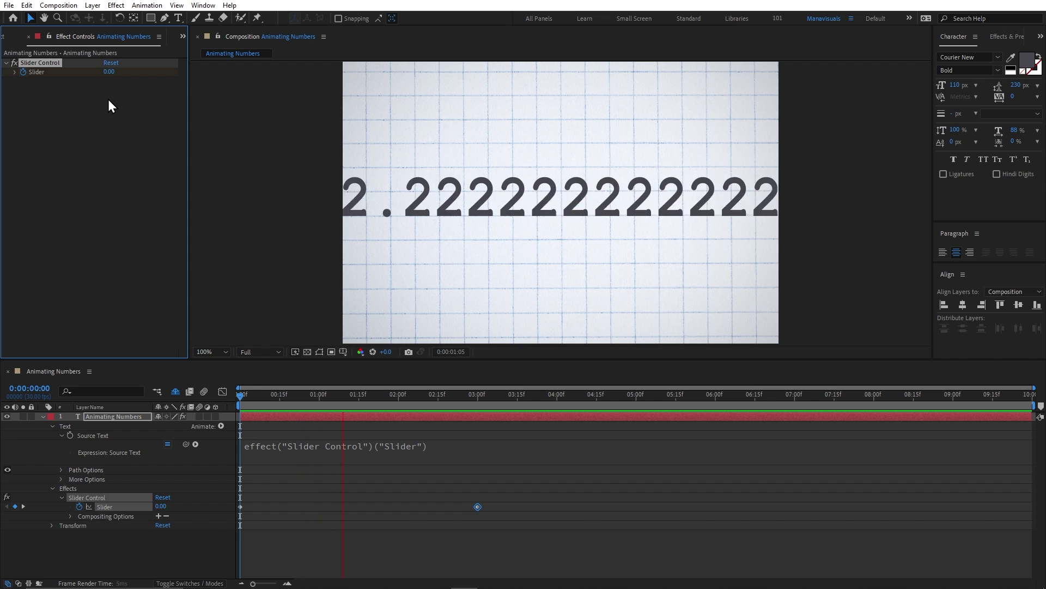
mouse_move(367, 395)
left_mouse_down()
mouse_move(467, 400)
mouse_move(351, 400)
left_mouse_up()
Reveal the animated properties and end the Source Text expression with .value.toFixed(0)
key("u")
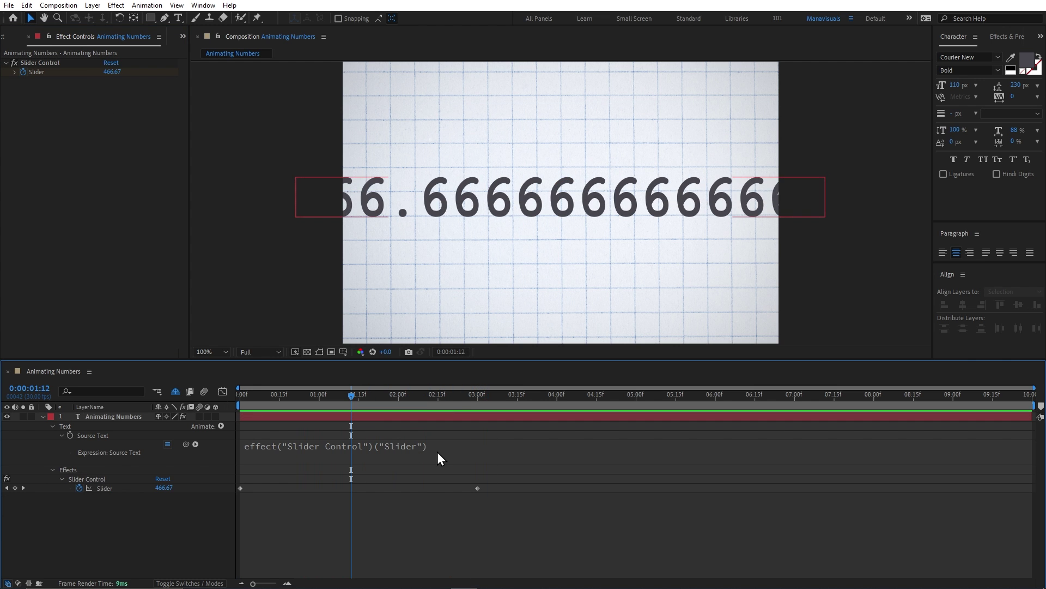
left_click(437, 452)
type(".")
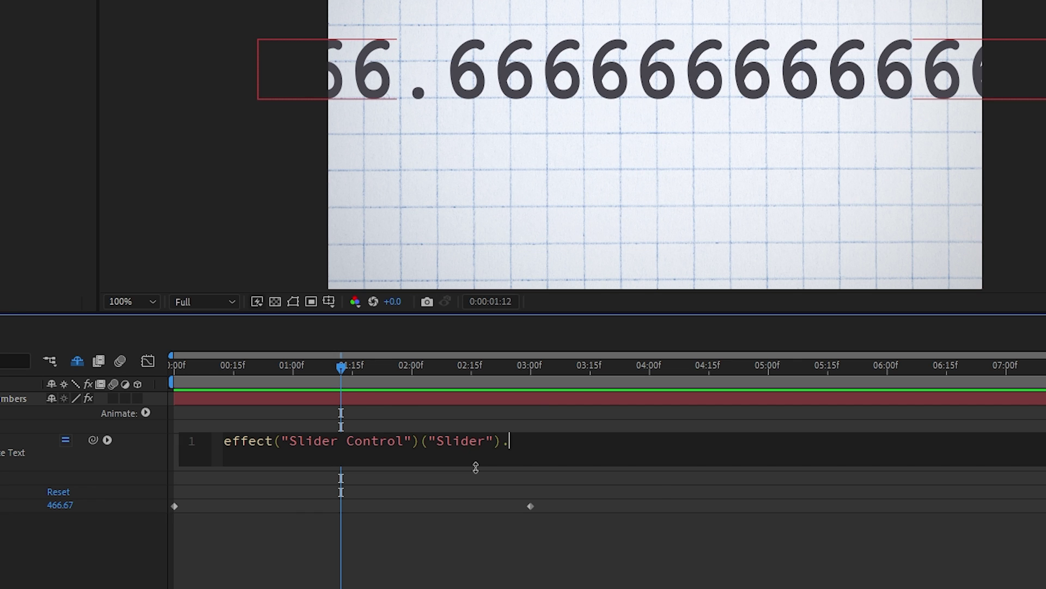
type("value.tofixed")
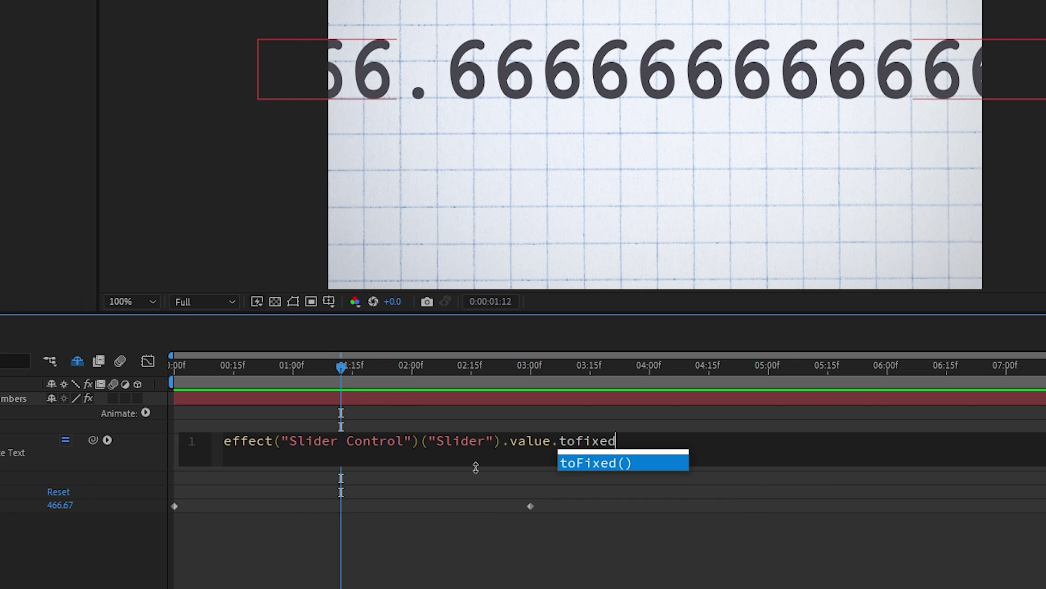
key("Return")
type("0")
key("KP_Enter")
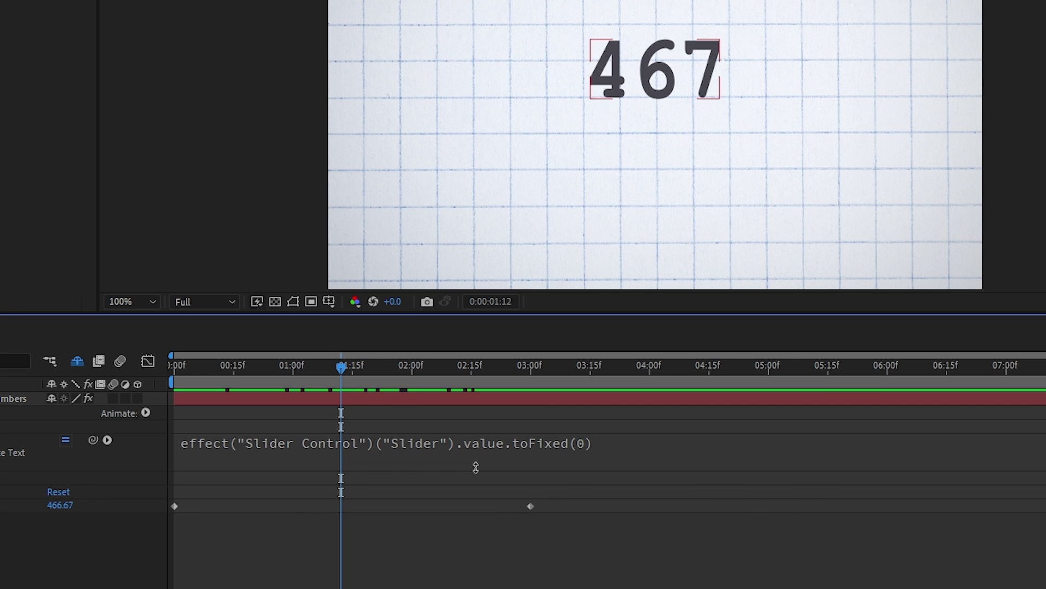
mouse_move(351, 415)
left_mouse_down()
mouse_move(317, 414)
mouse_move(362, 414)
left_mouse_up()
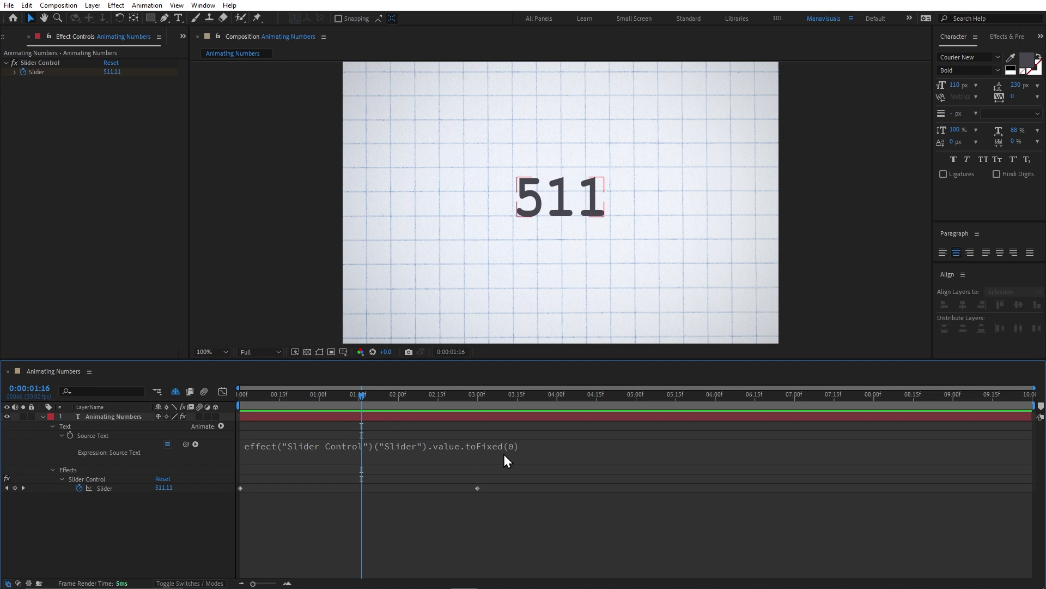
Try the expression with one decimal, then with toFixed(2), checking each result
left_click(515, 451)
left_click(545, 445)
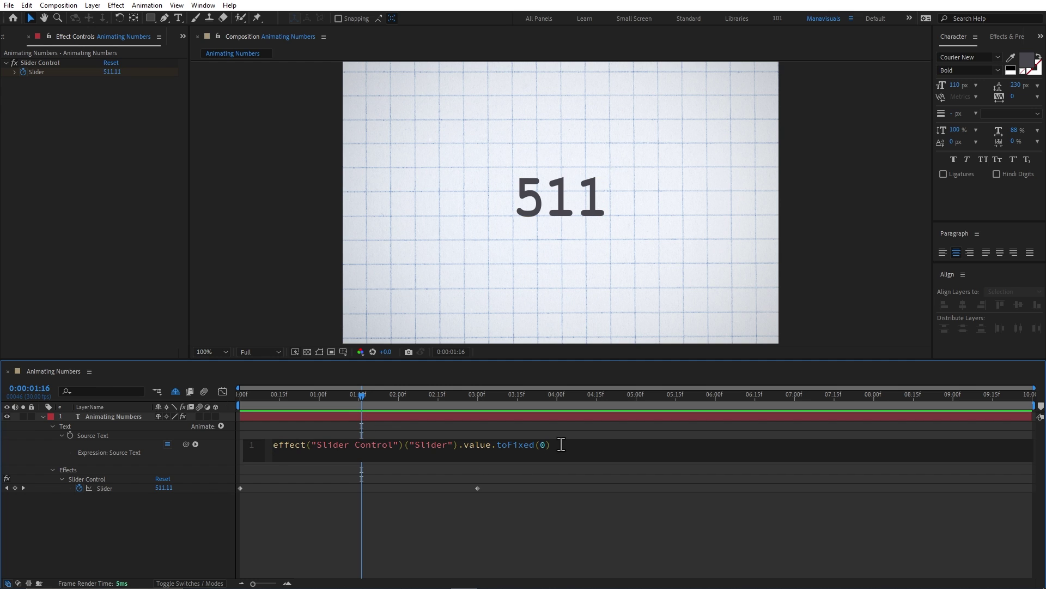
type("1")
key("KP_Enter")
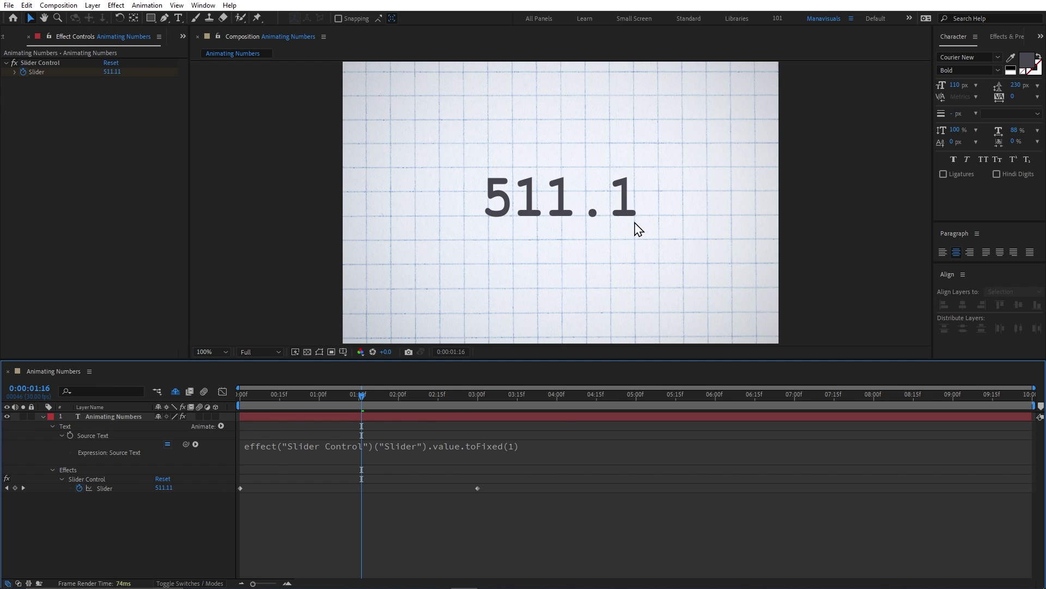
mouse_move(362, 396)
left_mouse_down()
mouse_move(447, 398)
mouse_move(369, 395)
left_mouse_up()
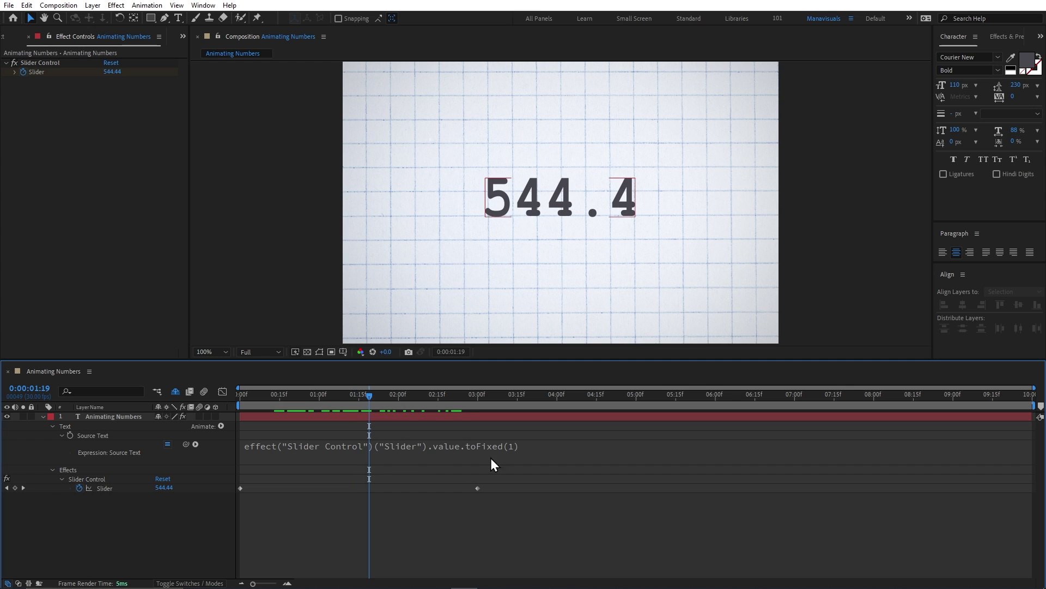
left_click(538, 446)
double_click(537, 446)
type("2")
key("KP_Enter")
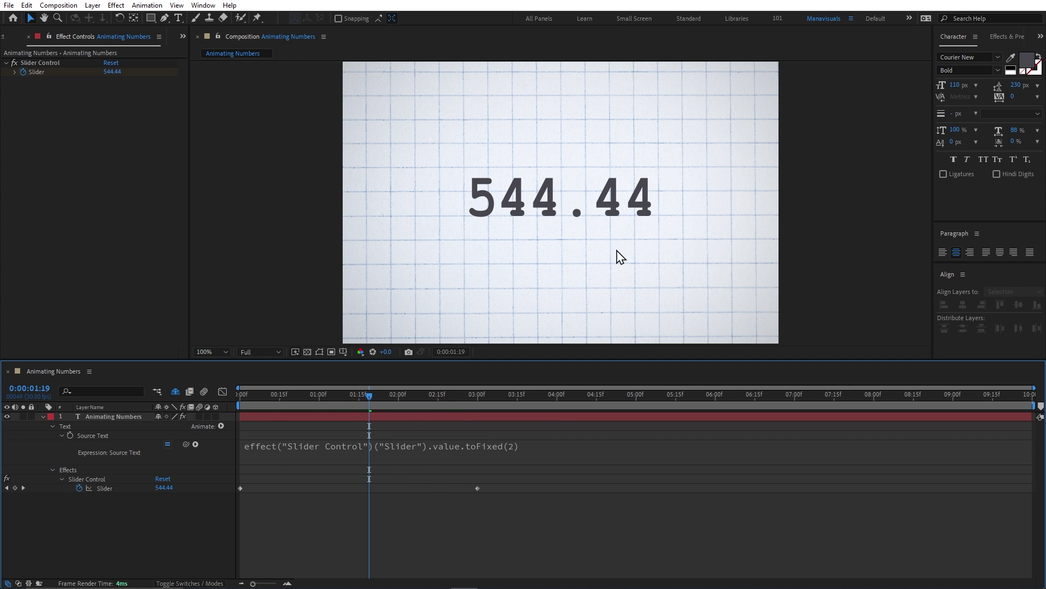
Set the expression back to toFixed(0) and scrub to 3:00 to see 1000
left_click(534, 447)
left_click(570, 448)
key("BackSpace")
key("BackSpace")
type("0)")
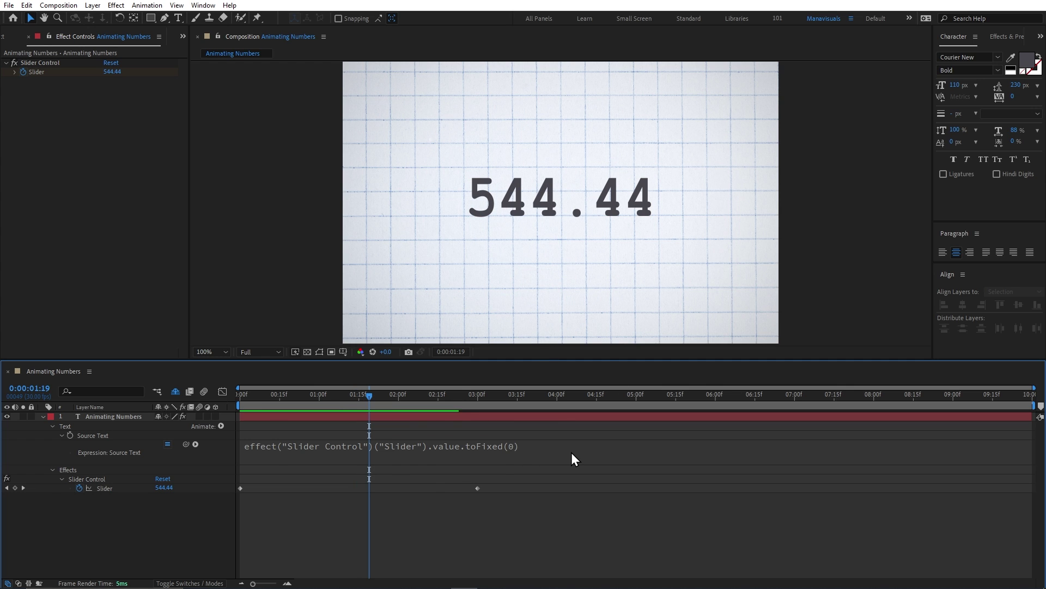
key("KP_Enter")
left_click_drag(369, 396, 477, 397)
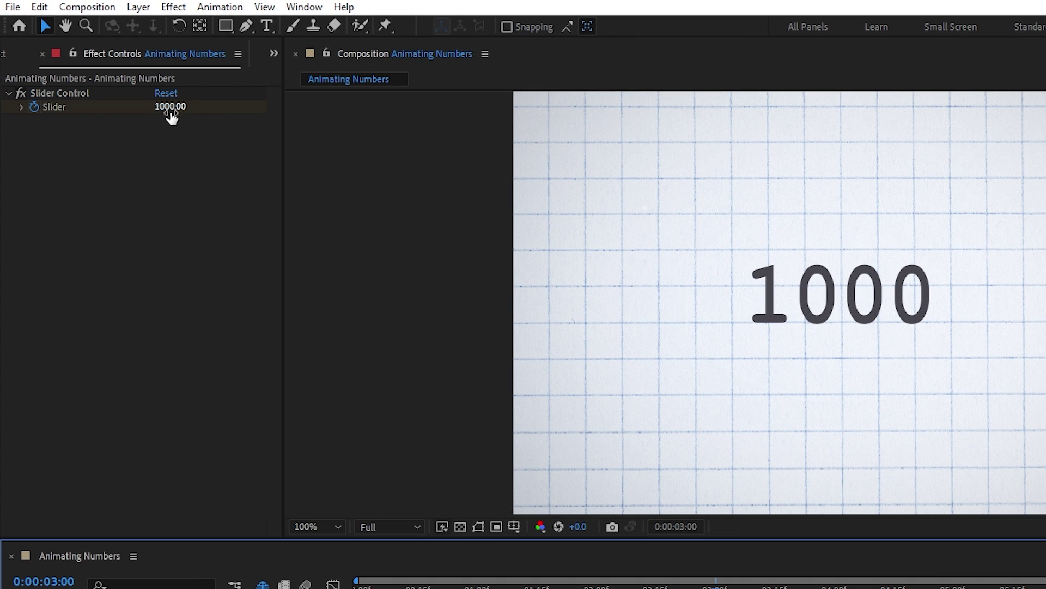
Set the Slider value to 1000000, abandoning a 2000000 entry
left_click(171, 109)
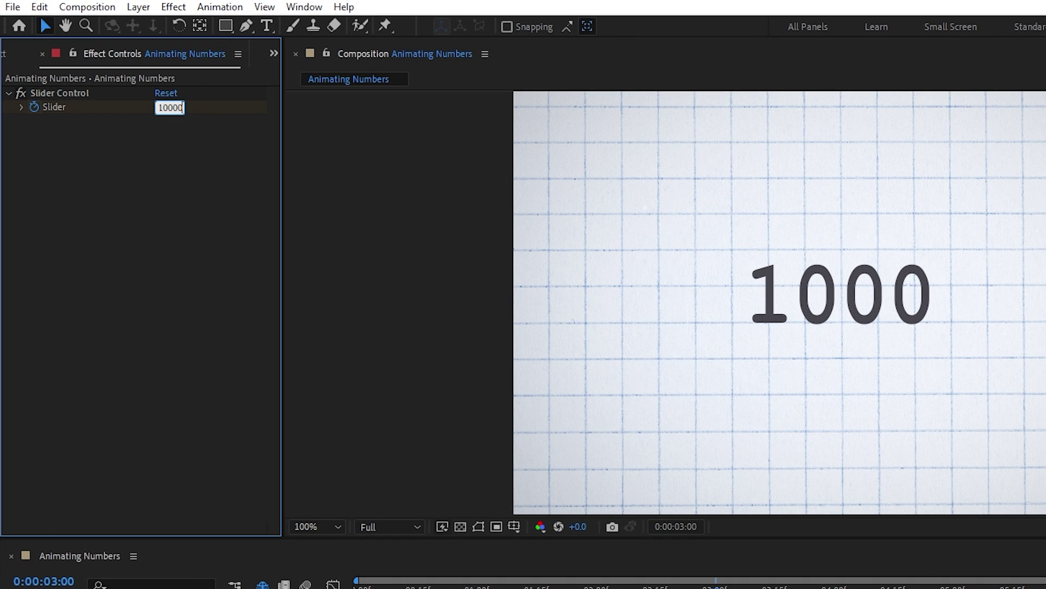
type("00")
key("Return")
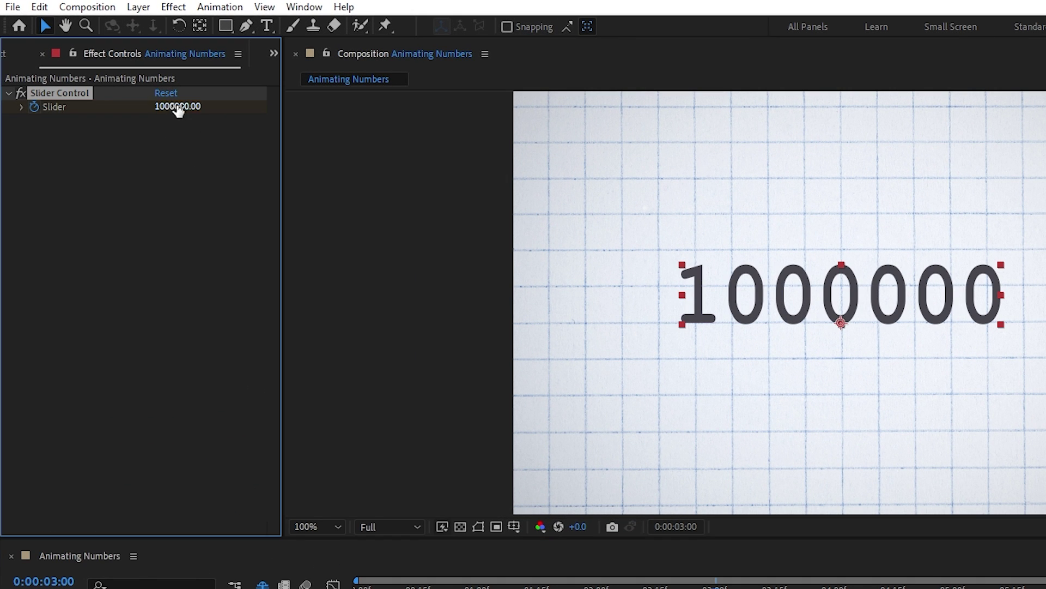
type("2000000")
key("Escape")
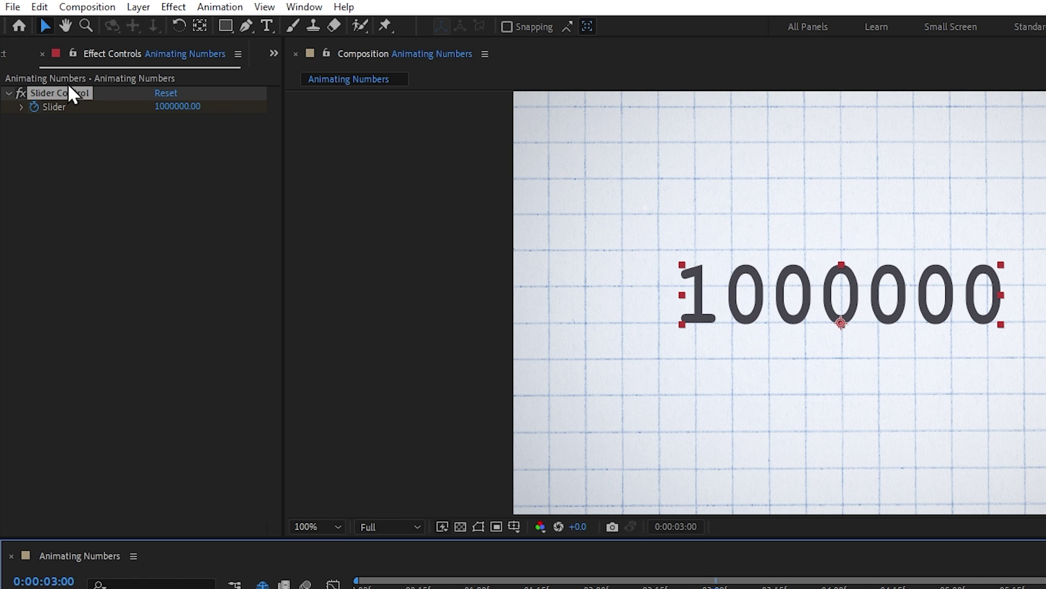
Add a Point Control effect to the text layer and delete the Slider Control
left_click(163, 7)
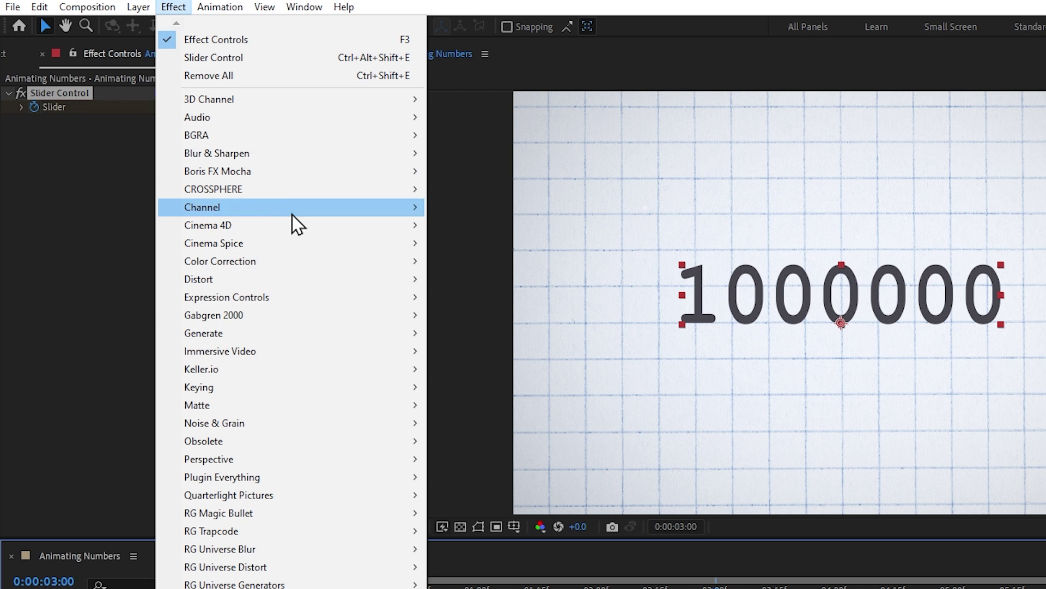
mouse_move(372, 309)
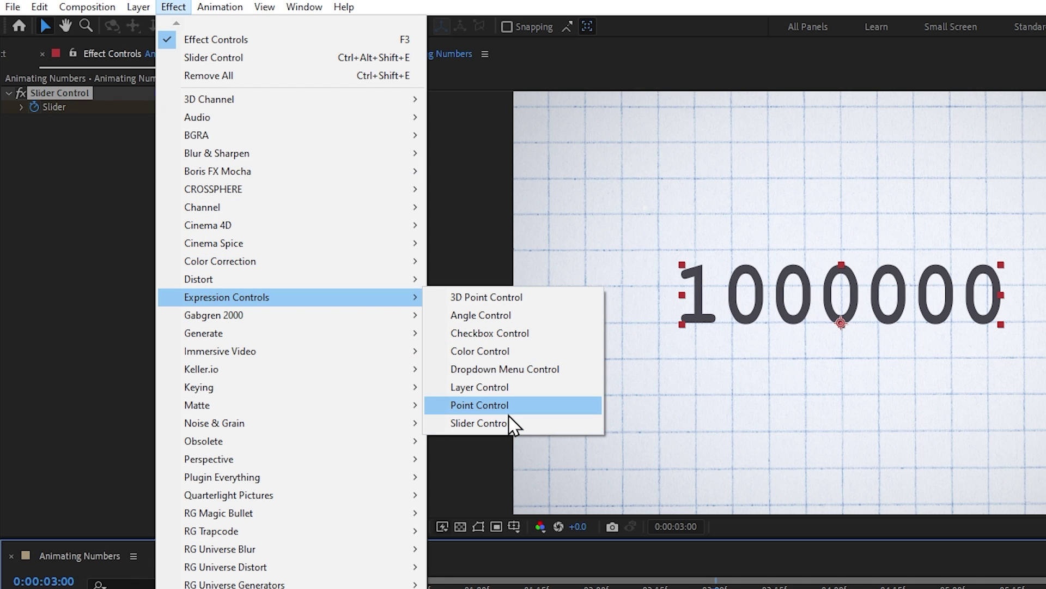
left_click(508, 406)
left_click(76, 93)
key("Delete")
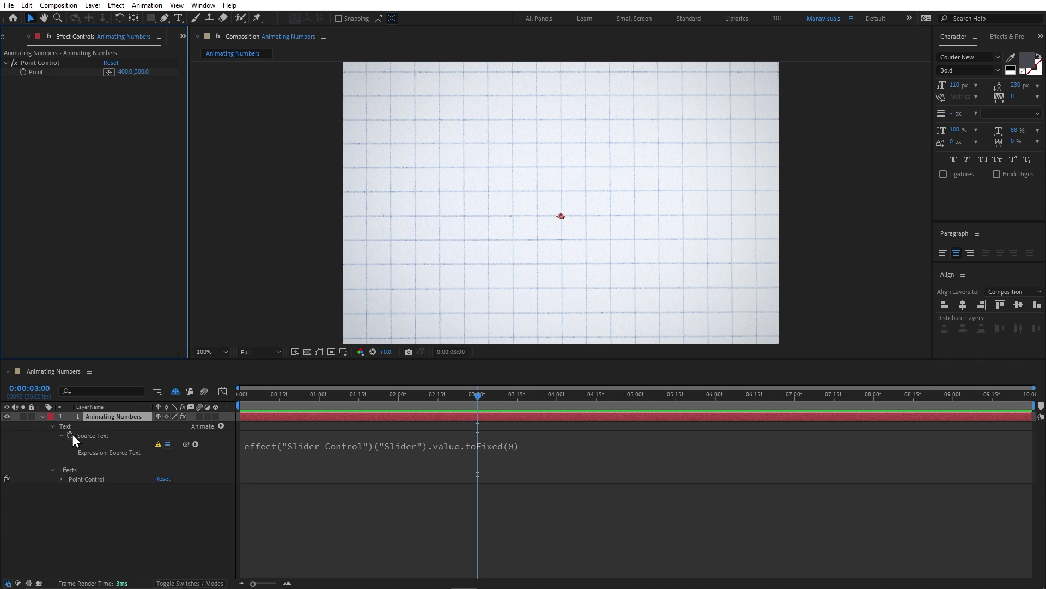
Recreate the Source Text expression and pick-whip it to the Point Control's X value
left_click(71, 435, "alt")
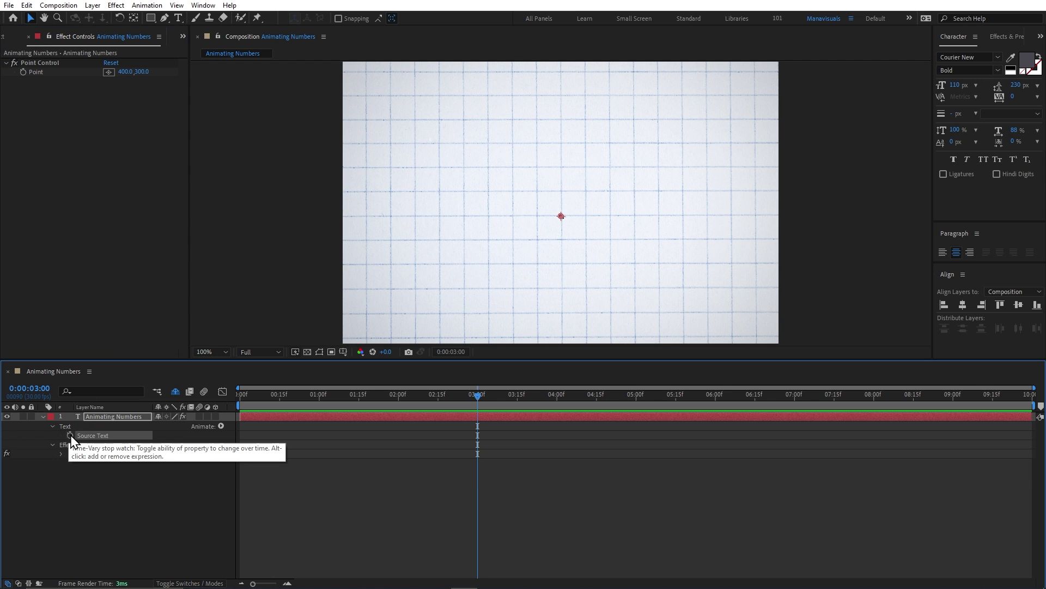
left_click(70, 435, "alt")
mouse_move(186, 444)
left_mouse_down()
mouse_move(178, 302)
mouse_move(123, 73)
left_mouse_up()
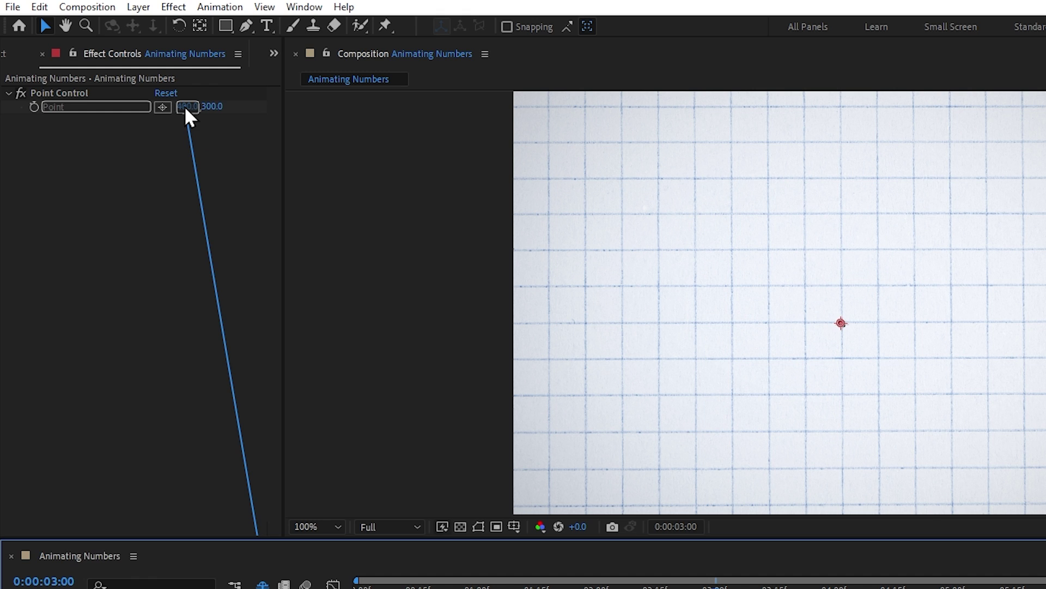
left_click_drag(184, 106, 184, 106)
Keyframe Point X from 0 at the start to 50000000 at 3:00
left_click(36, 73)
key("Home")
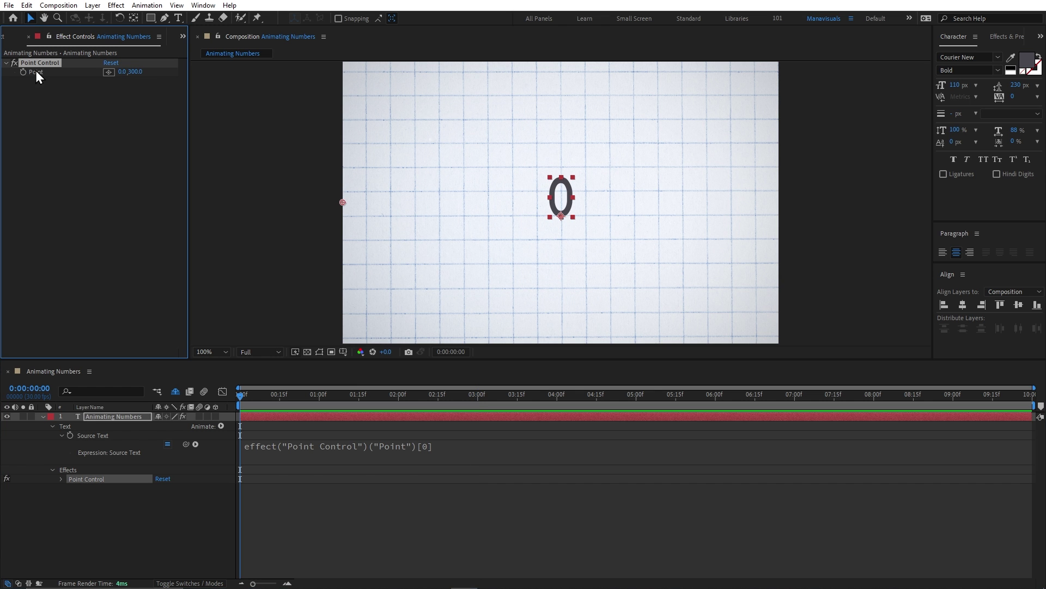
left_click(477, 394)
left_click(123, 73)
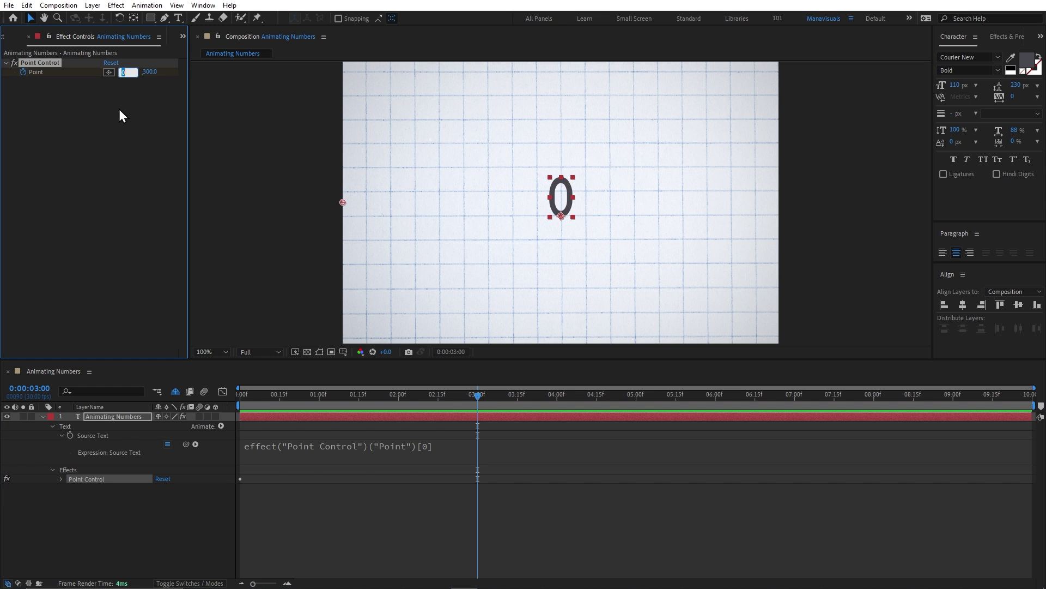
key("Return")
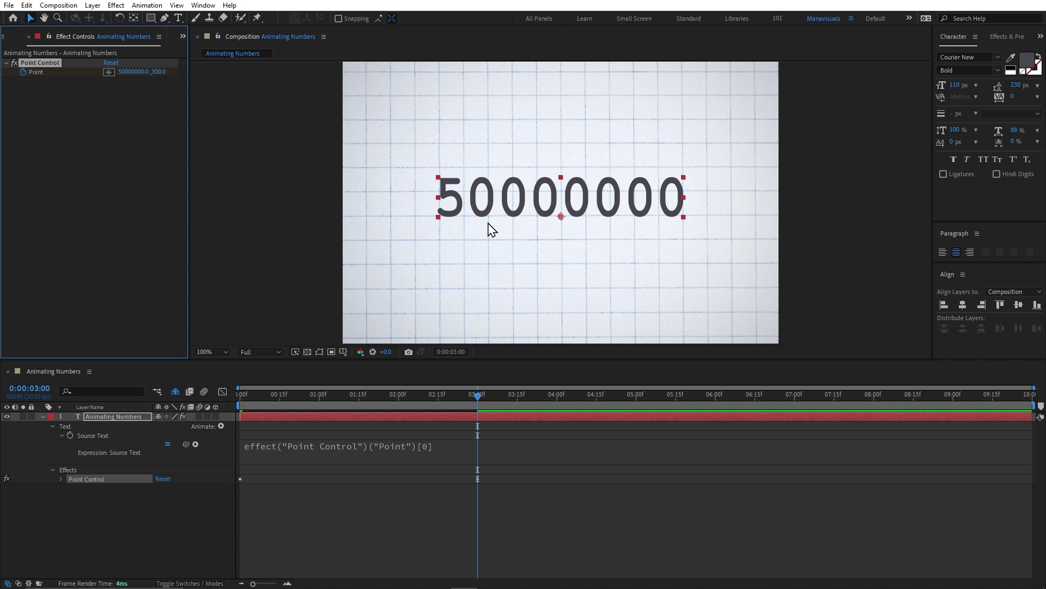
left_click_drag(470, 397, 228, 410)
Append .toFixed(0) to the Point-driven expression and check the final count at 3:00
key("space")
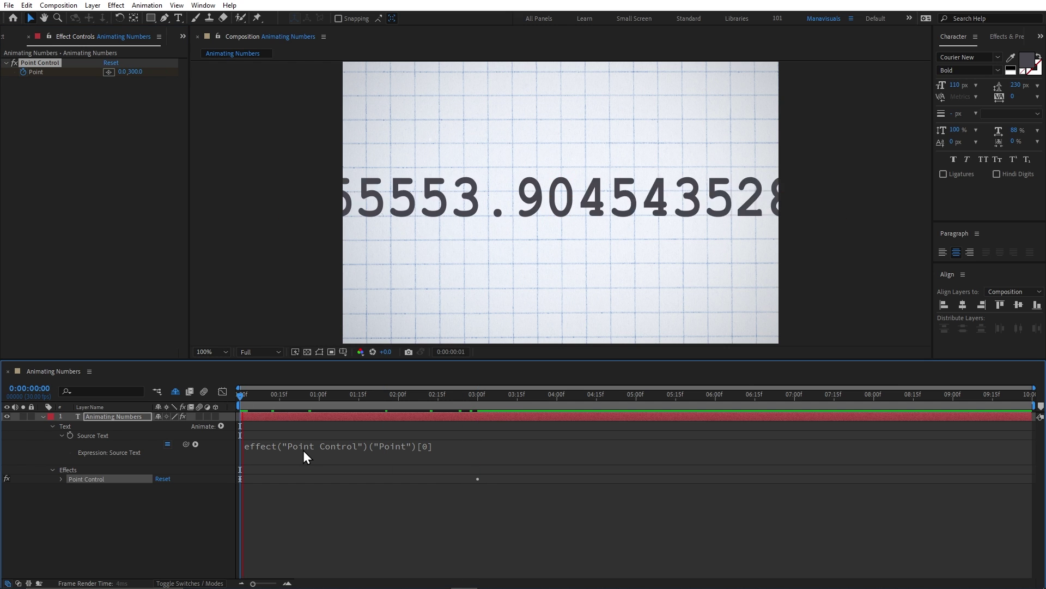
left_click(452, 450)
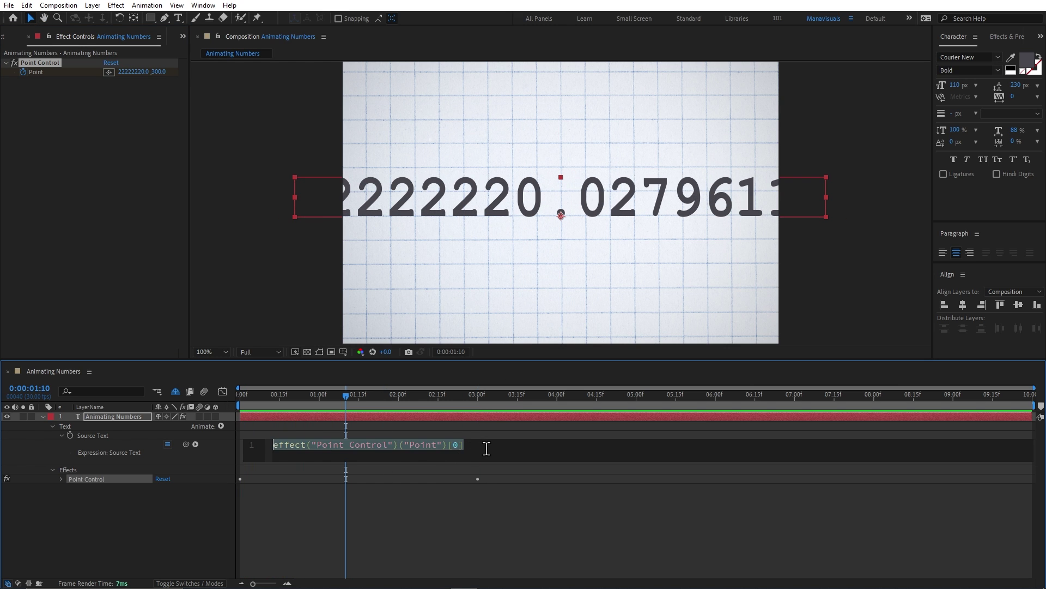
left_click(493, 446)
type(".toFixed(0)")
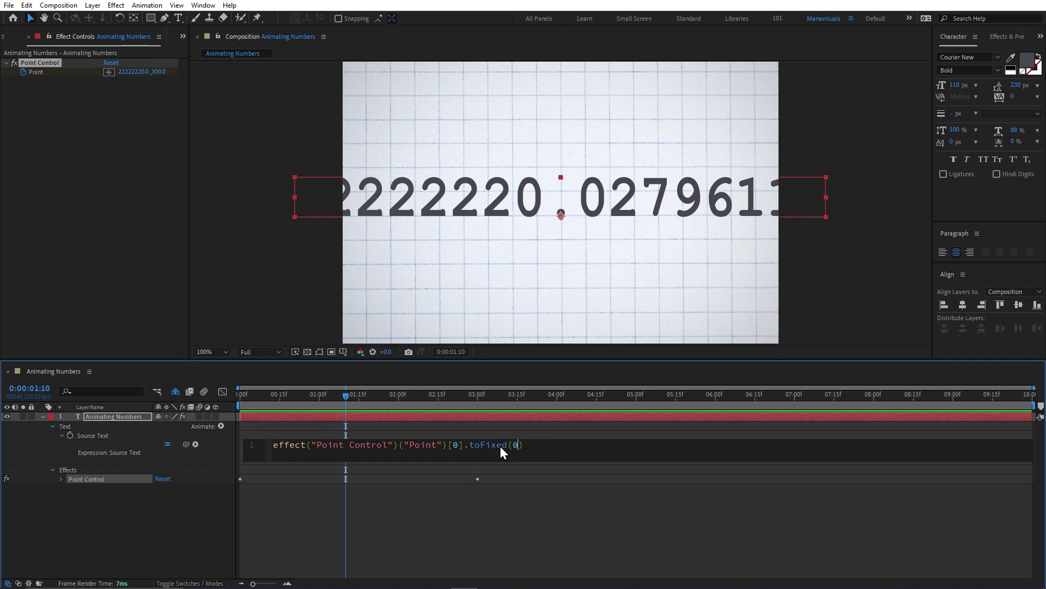
key("KP_Enter")
key("space")
left_click_drag(411, 408, 477, 412)
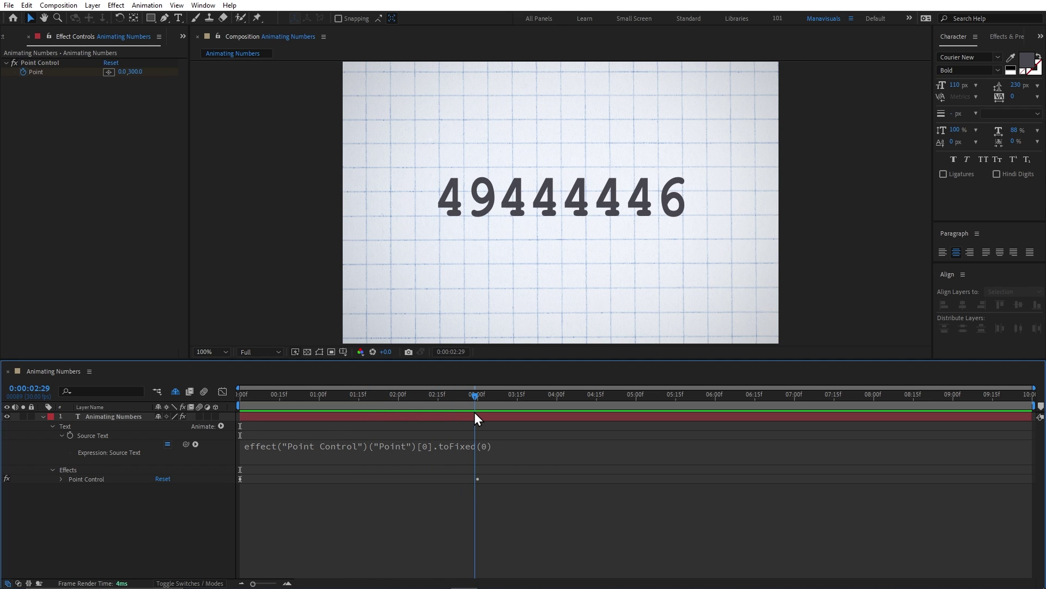
Set the Expressions Engine to JavaScript in File > Project Settings
left_click(8, 6)
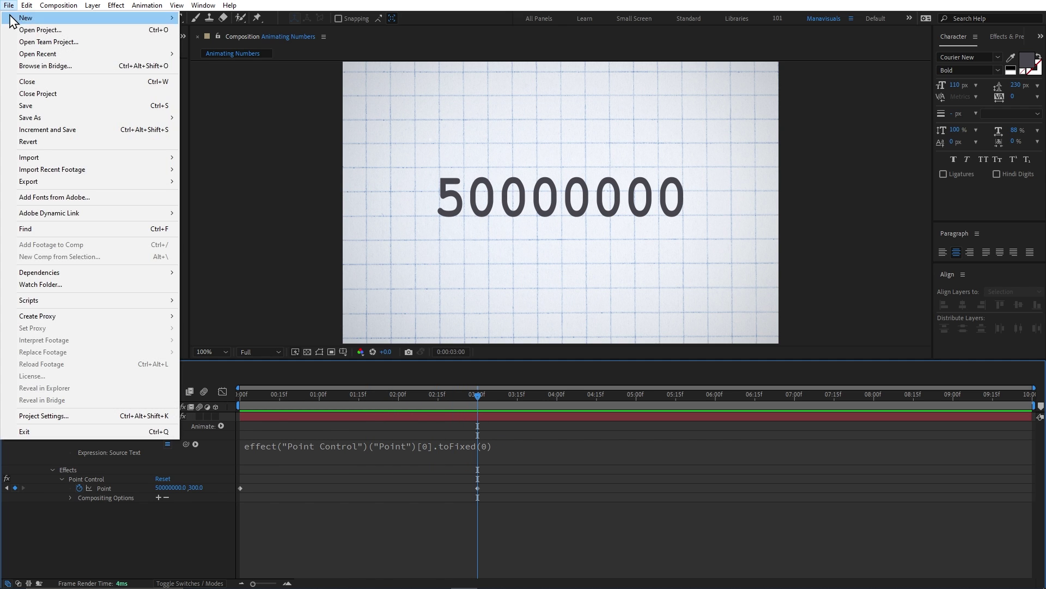
left_click(106, 416)
left_click(621, 126)
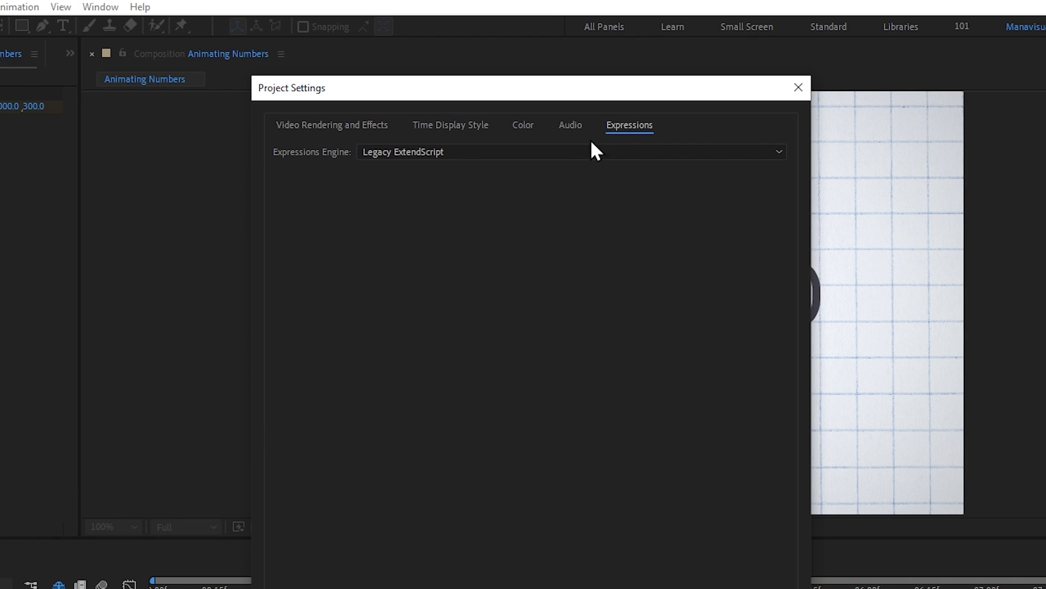
left_click(421, 153)
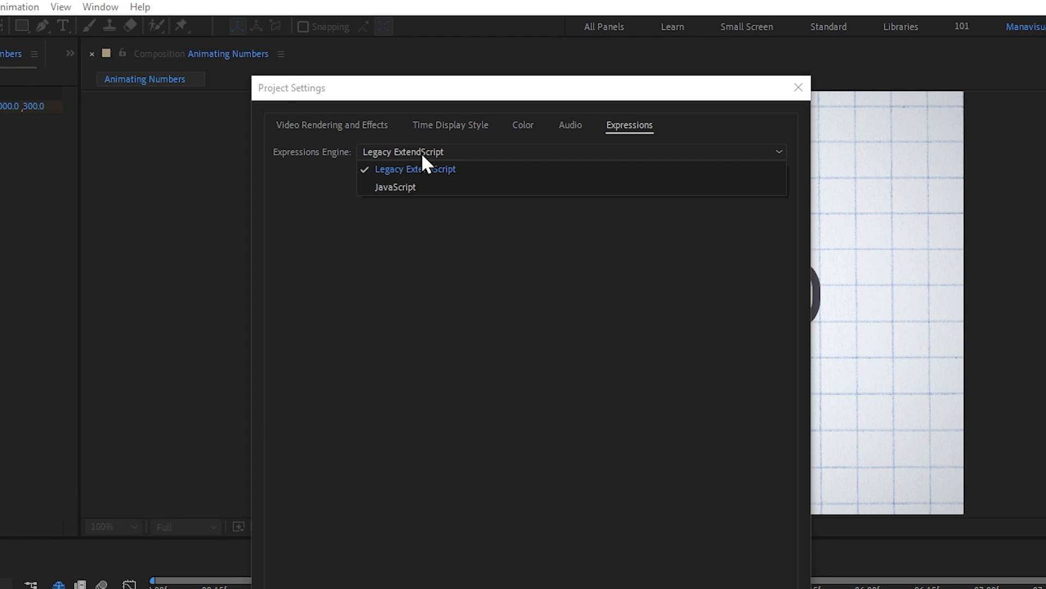
left_click(425, 190)
left_click(594, 393)
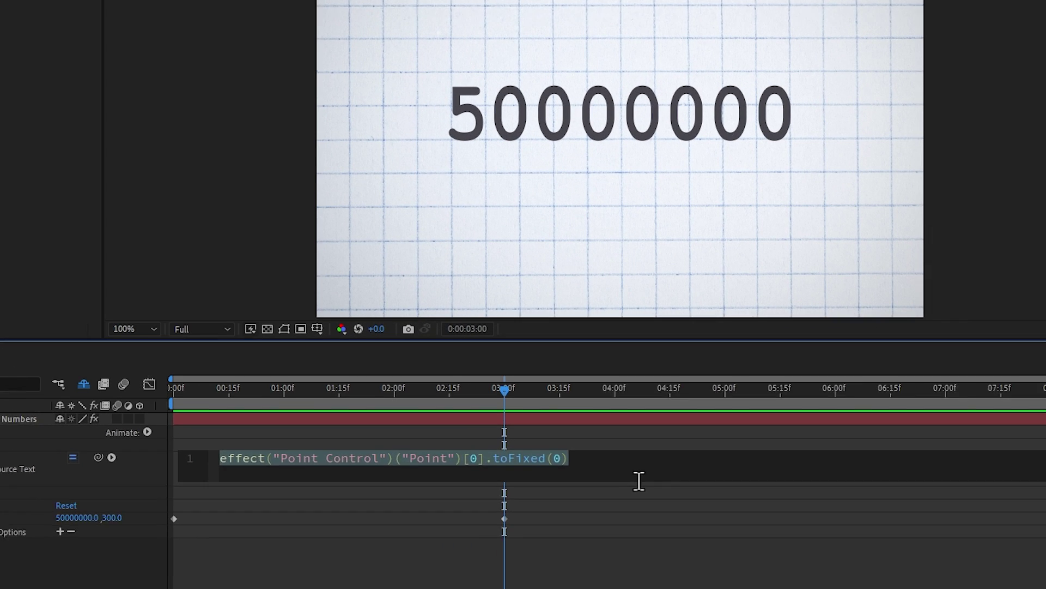
Replace .toFixed(0) with .toLocaleString() in the Source Text expression
left_click(639, 481)
key("BackSpace")
key("shift+Left")
key("shift+Left")
key("ctrl+shift+Left")
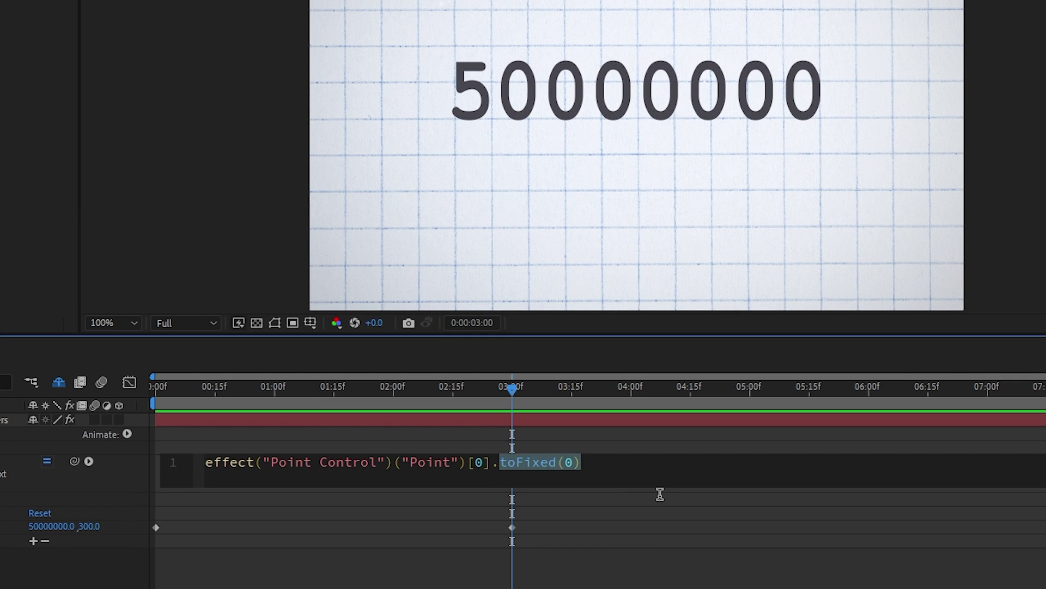
key("BackSpace")
type("toLocal")
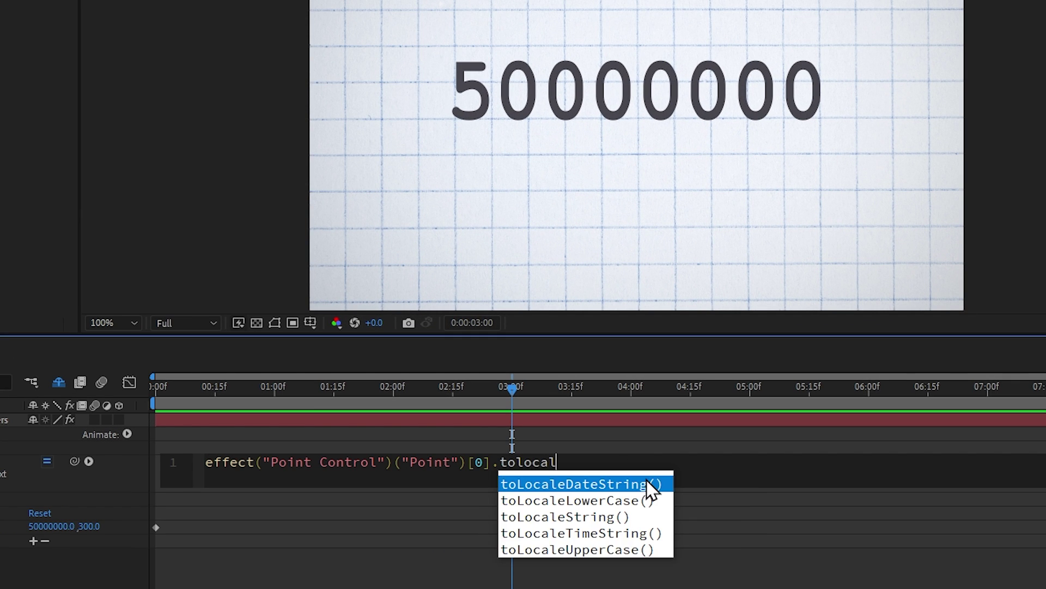
type("eString")
key("Return")
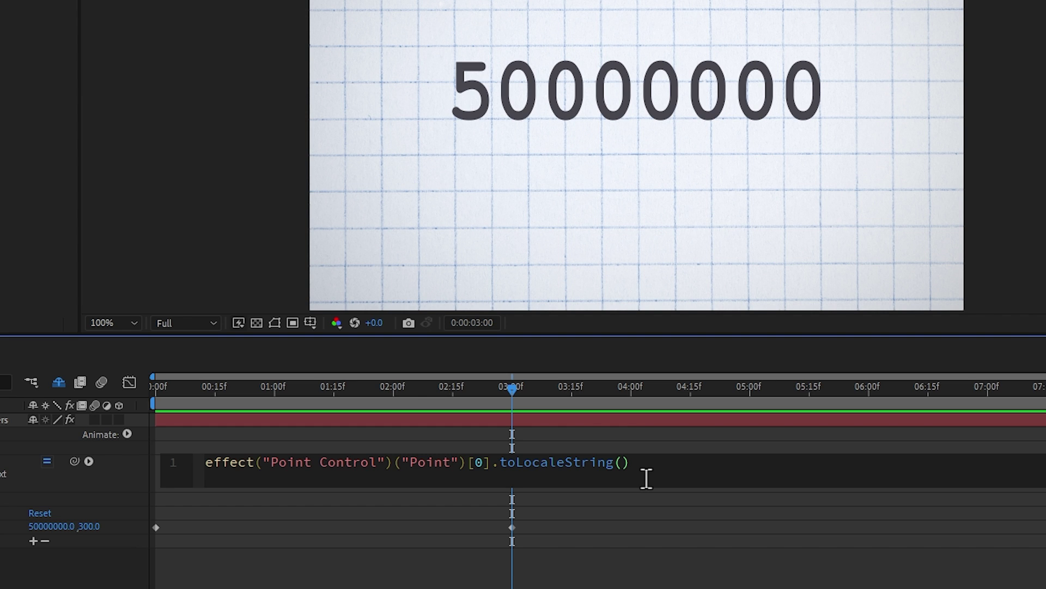
left_click(620, 494)
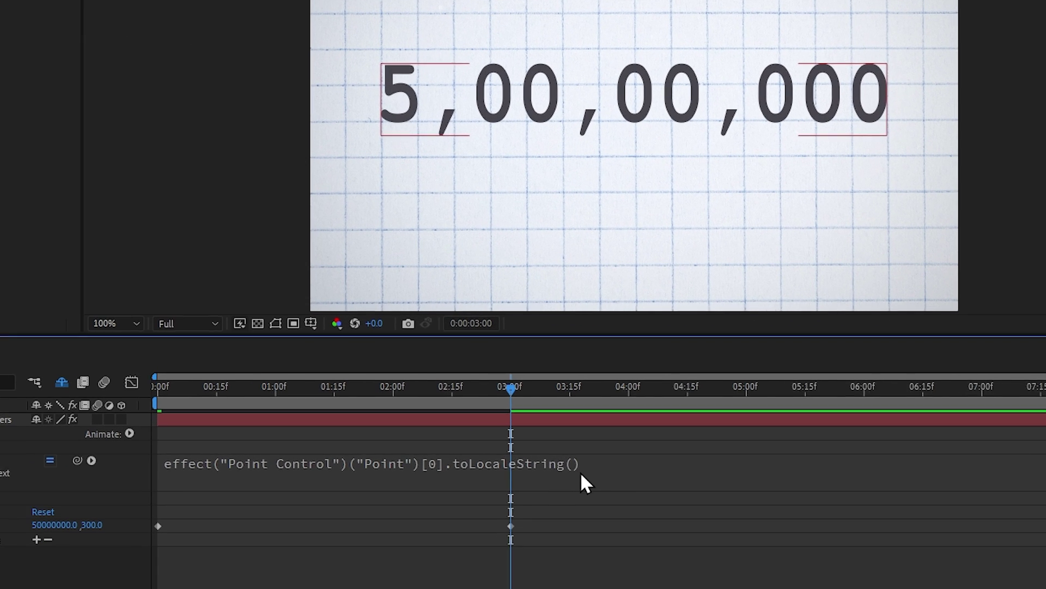
Pass "en-US" as the locale argument to toLocaleString()
left_click(546, 450)
left_click(547, 450)
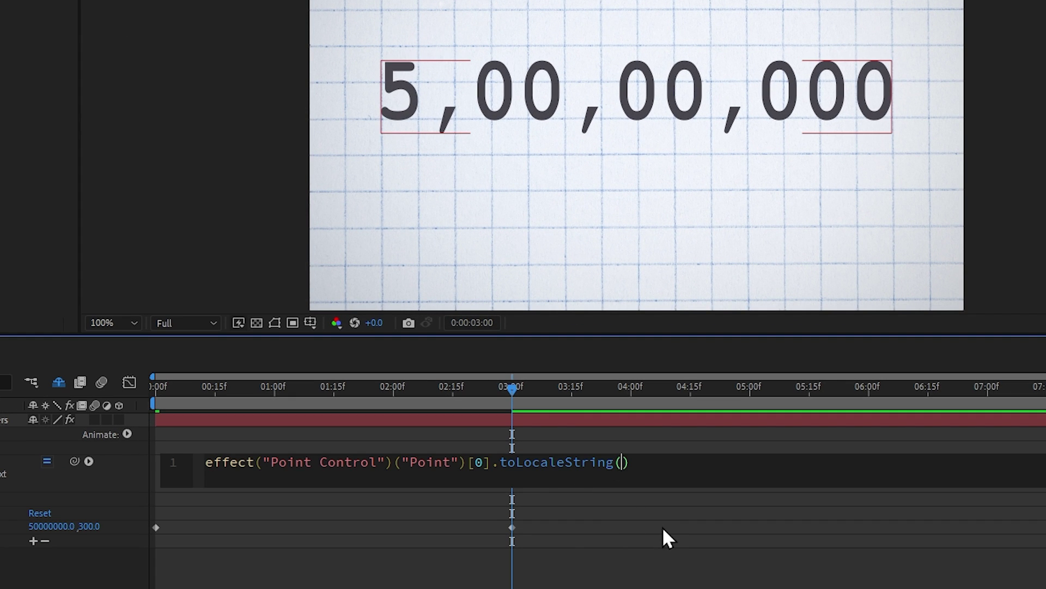
type("\"")
type("en-")
type("US")
left_click(617, 544)
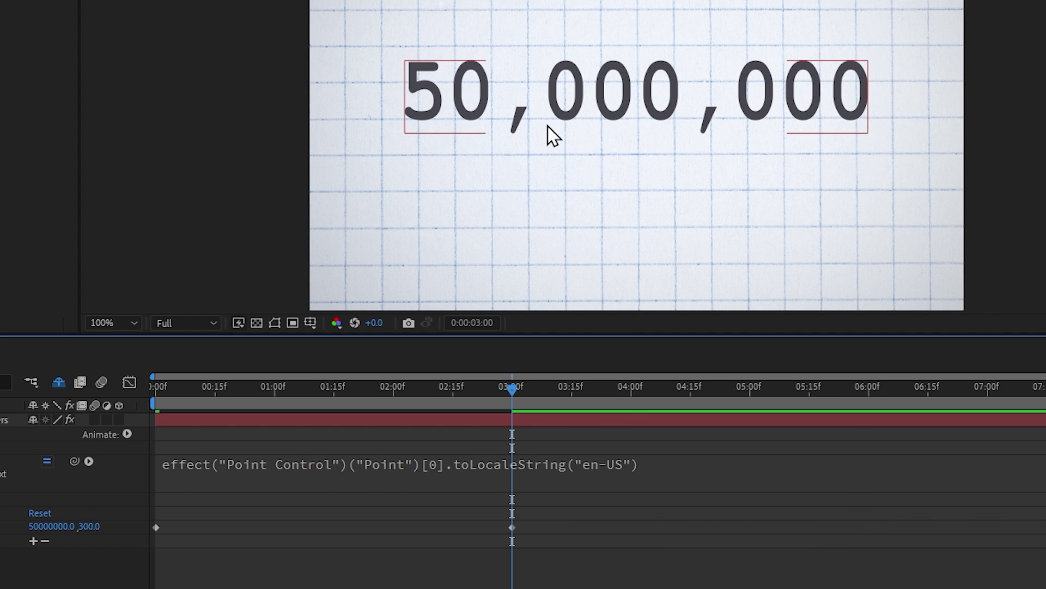
Remove the "en-US" argument so toLocaleString() uses default grouping, then scrub back to check
left_click(604, 465)
key("End")
key("Left")
key("shift+Left")
key("shift+Left")
key("shift+Left")
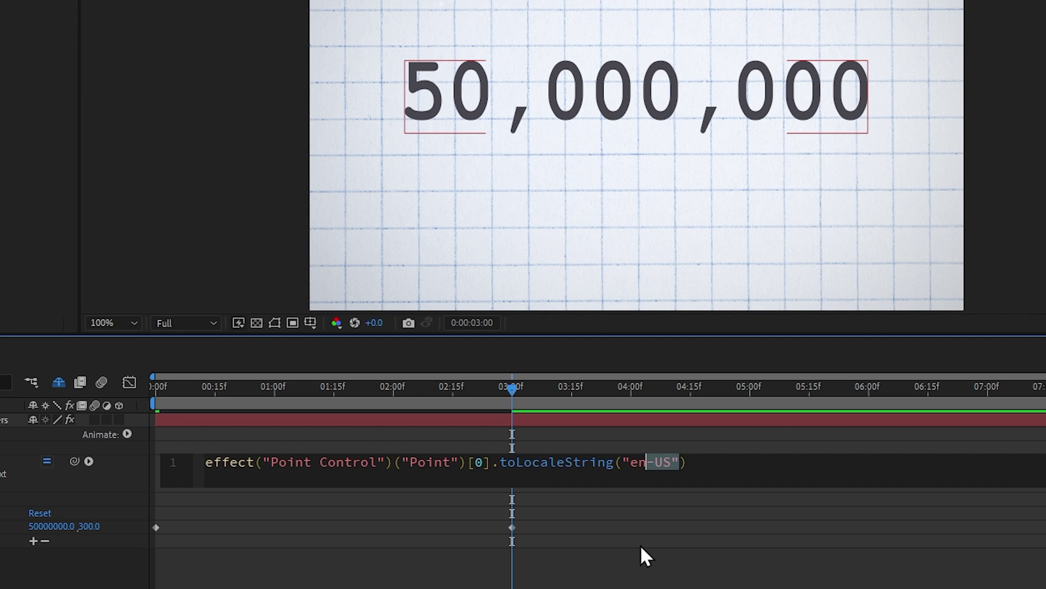
key("shift+Left")
key("shift+Left")
key("shift+Left")
key("BackSpace")
left_click(642, 547)
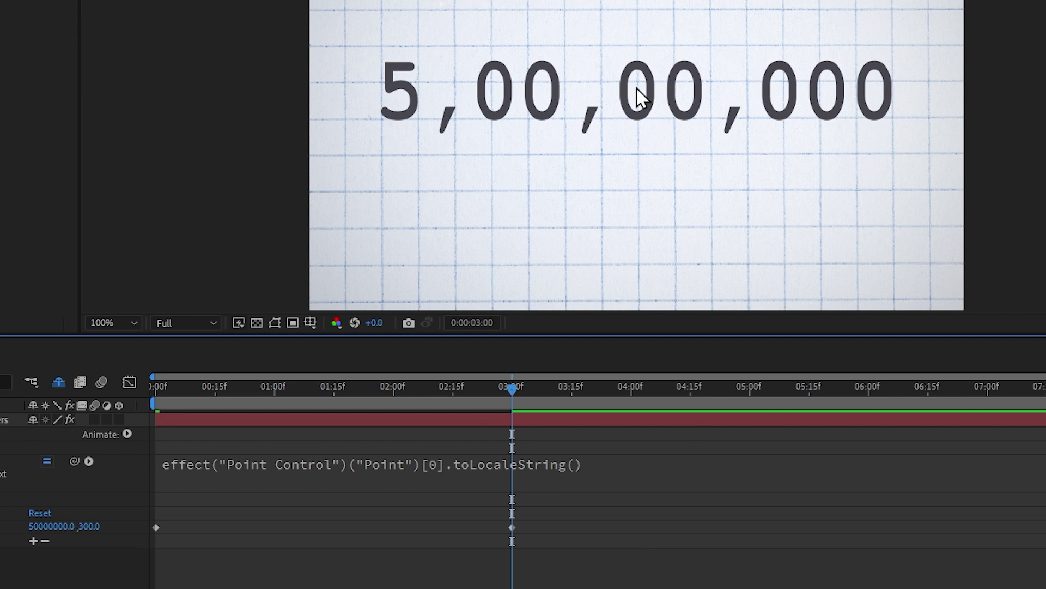
left_click_drag(477, 392, 433, 398)
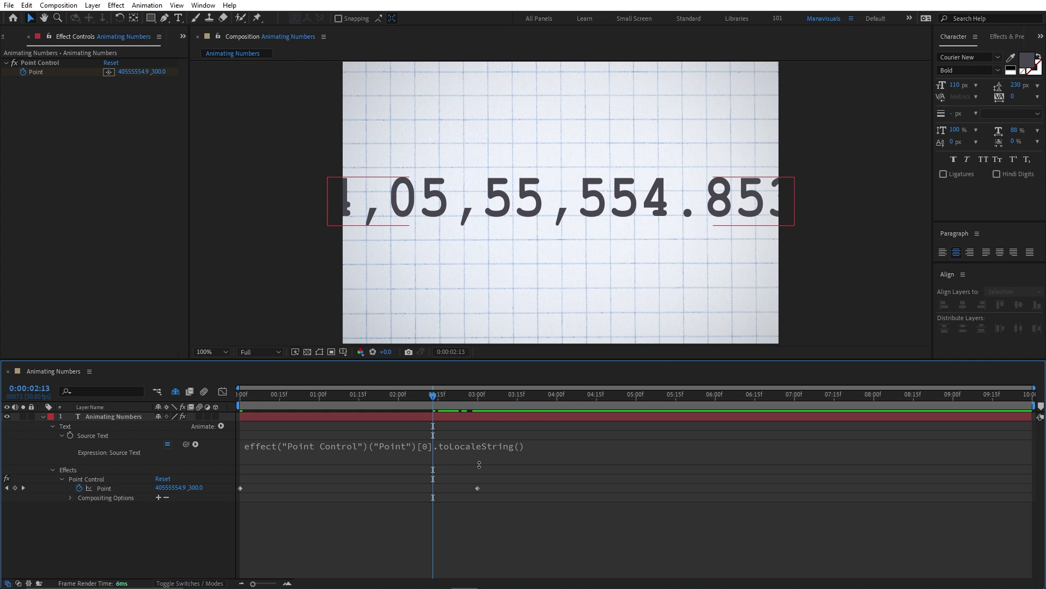
Try adding .toFixed(0), dismiss the resulting expression error, and delete the failing call
type(".toFixed()")
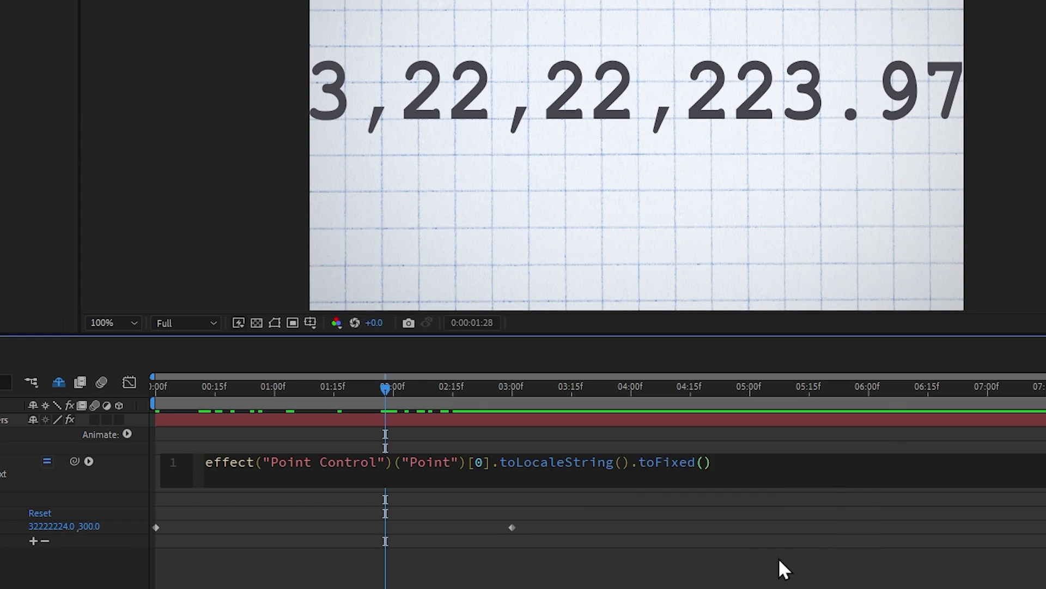
type("0")
left_click(220, 426)
left_click(236, 462)
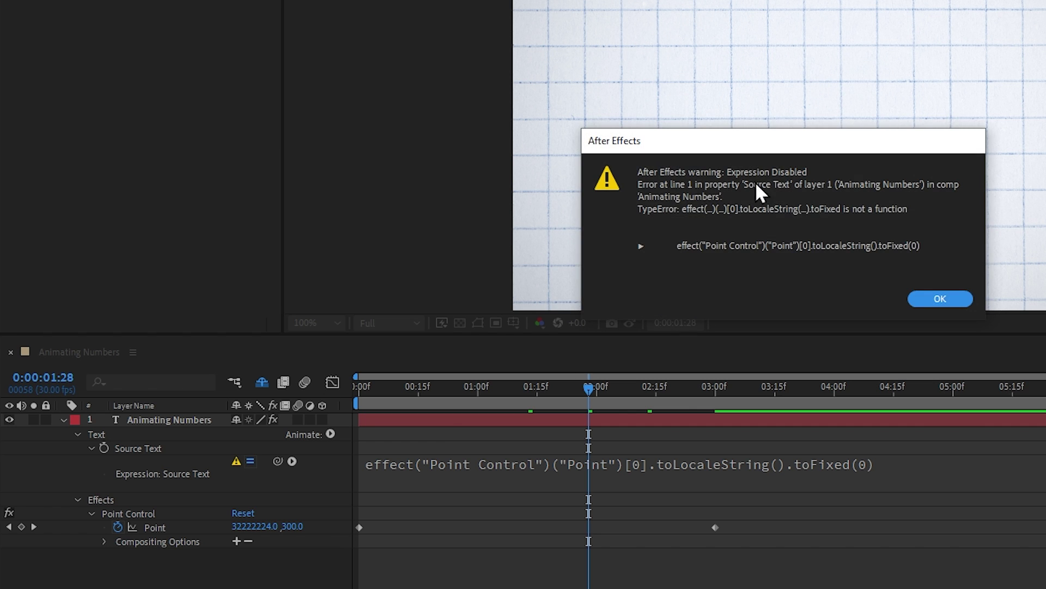
left_click(940, 299)
left_click(703, 463)
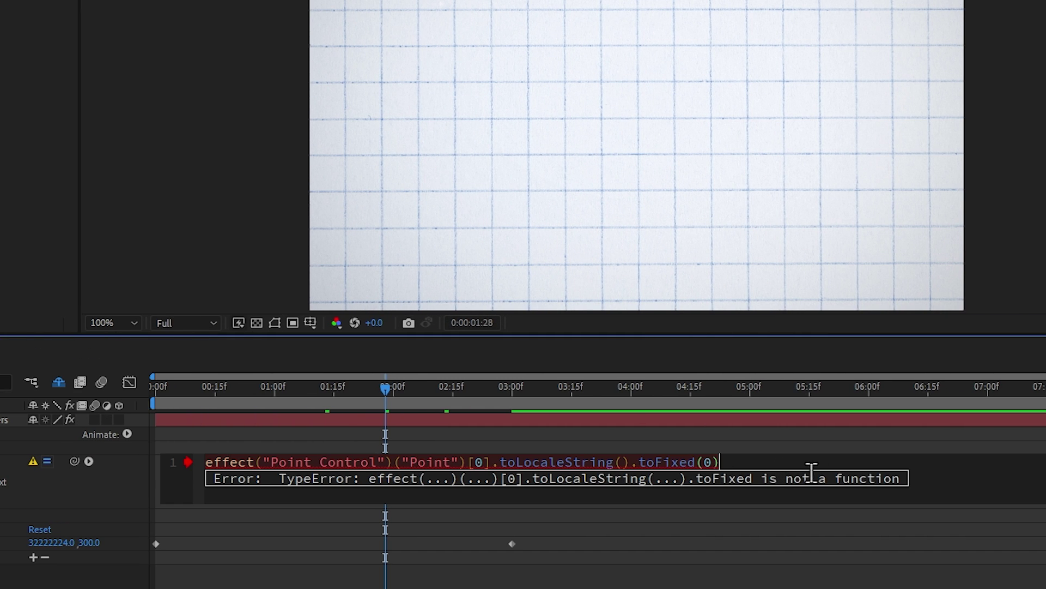
left_click_drag(812, 469, 632, 462)
key("Delete")
key("KP_Enter")
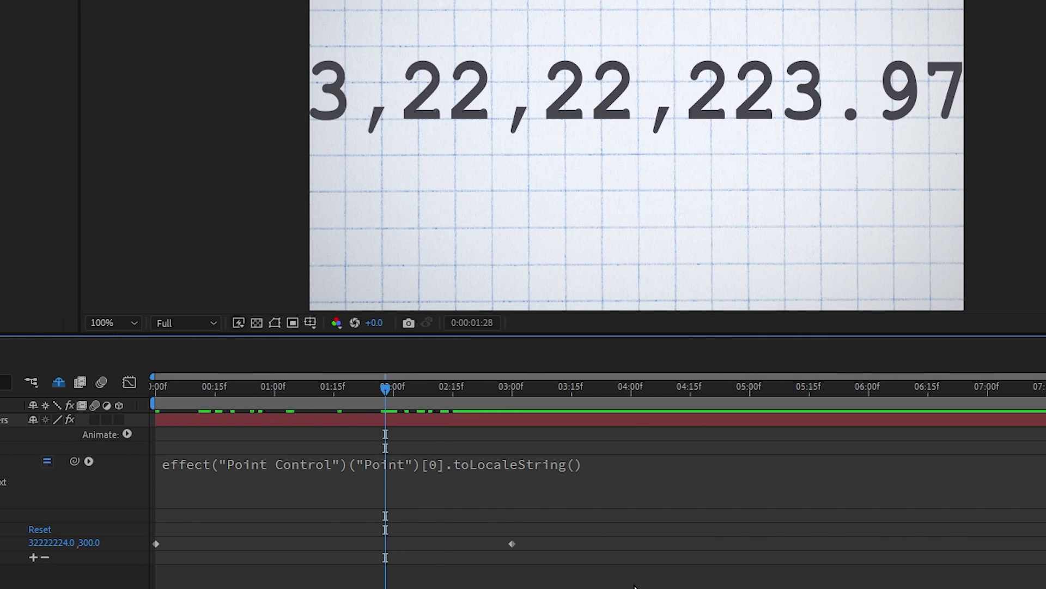
Wrap the Point [0] value in Math.round() before .toLocaleString()
left_click(208, 462)
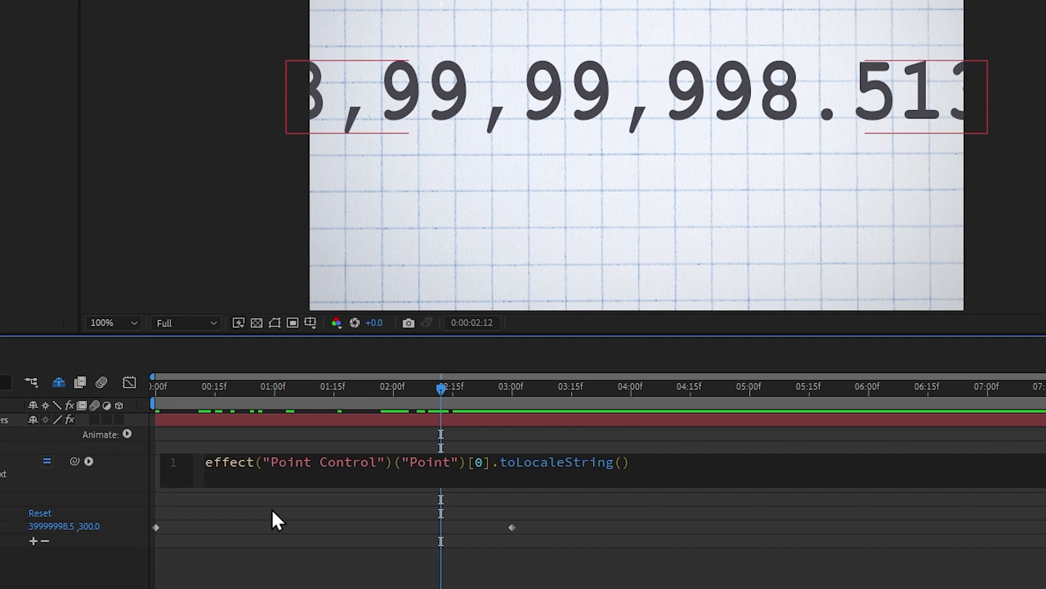
type("Math.roun")
key("Return")
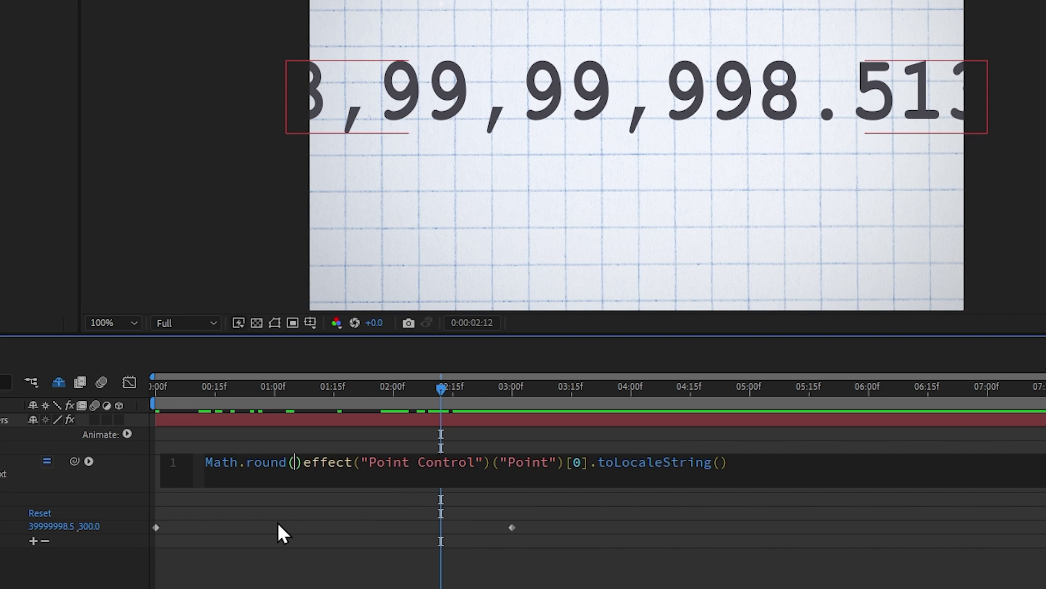
key("ctrl+Right")
key("ctrl+Right")
key("ctrl+Right")
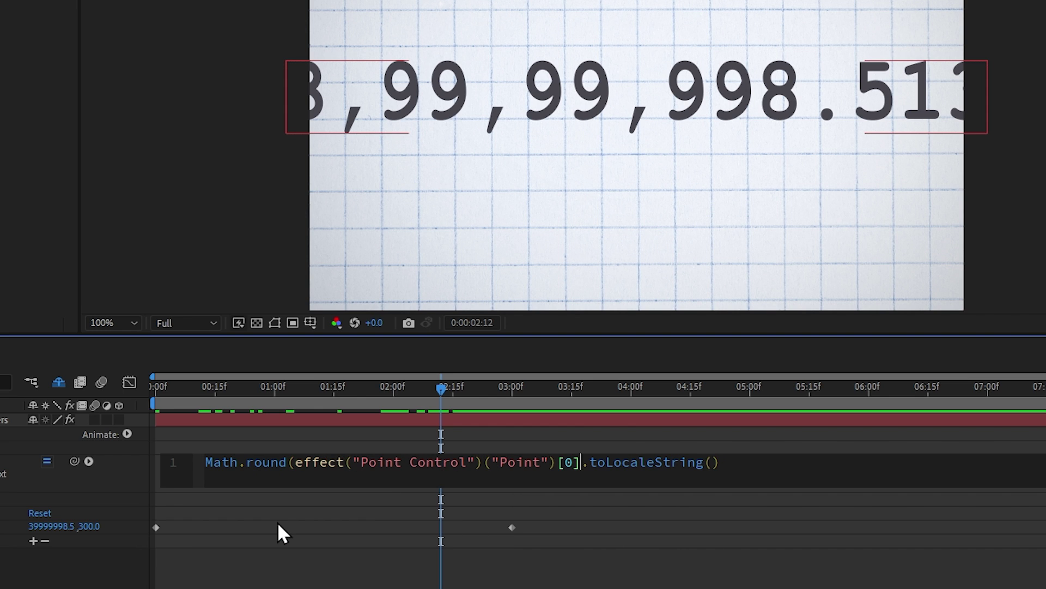
type(")")
left_click(277, 522)
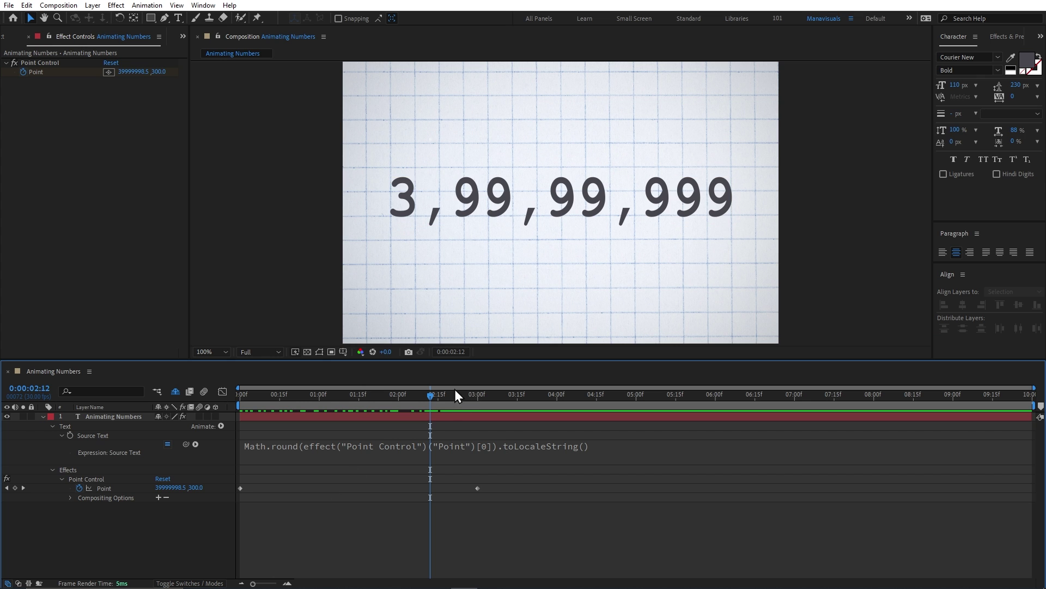
Prefix the expression with "₹" + so the count shows a rupee symbol
mouse_move(455, 394)
left_mouse_down()
mouse_move(295, 394)
mouse_move(504, 400)
mouse_move(451, 400)
left_mouse_up()
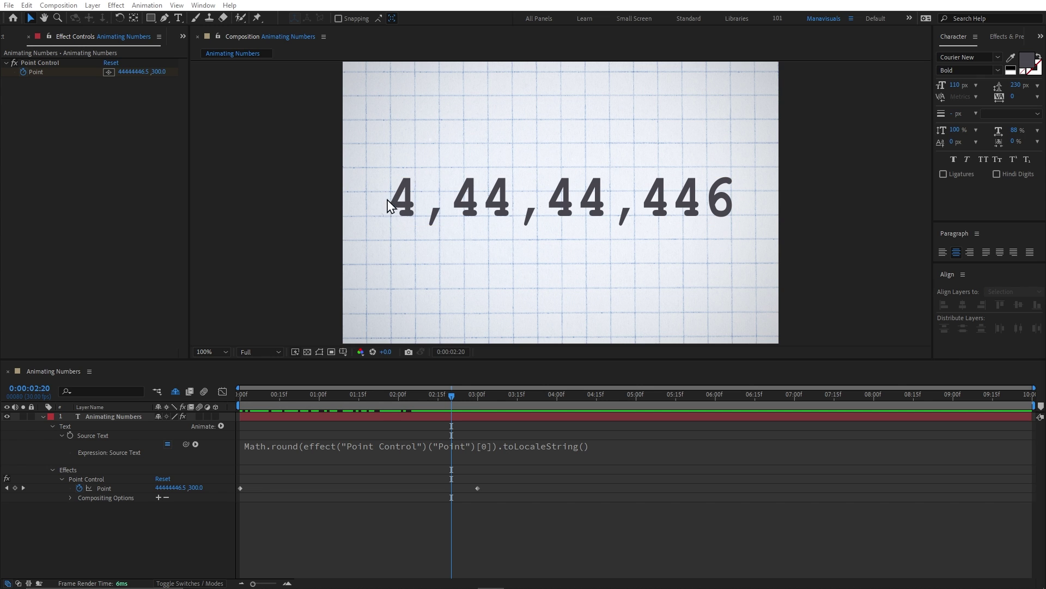
left_click(261, 449)
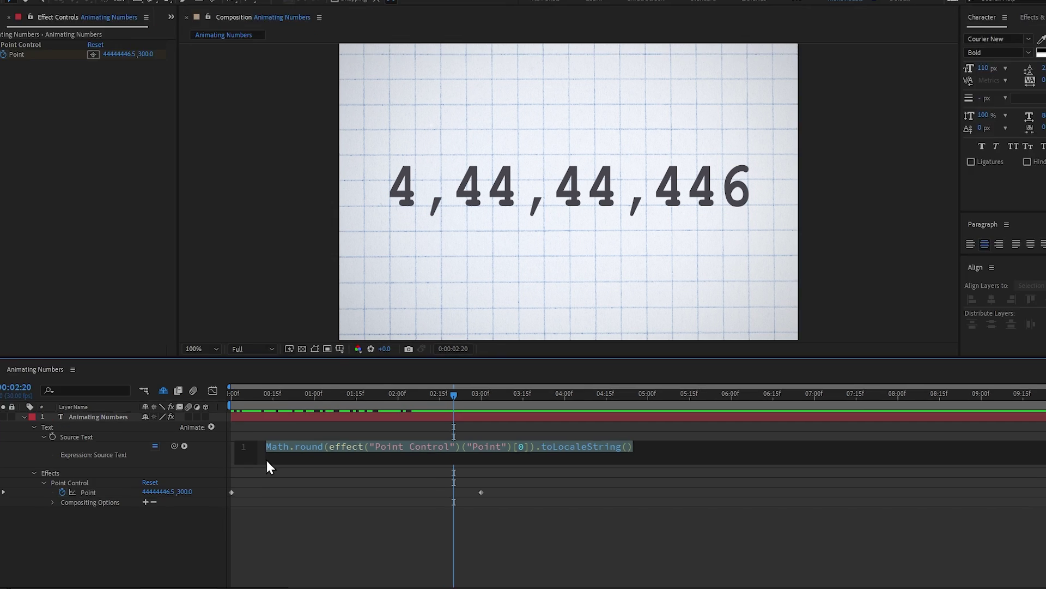
left_click(267, 460)
type("\"")
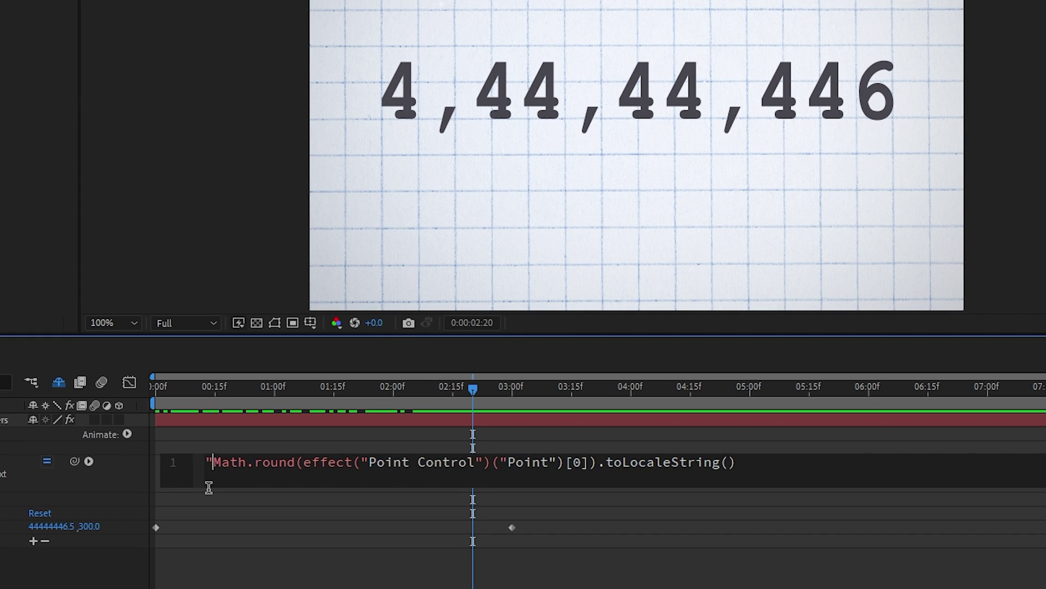
type("₹\"")
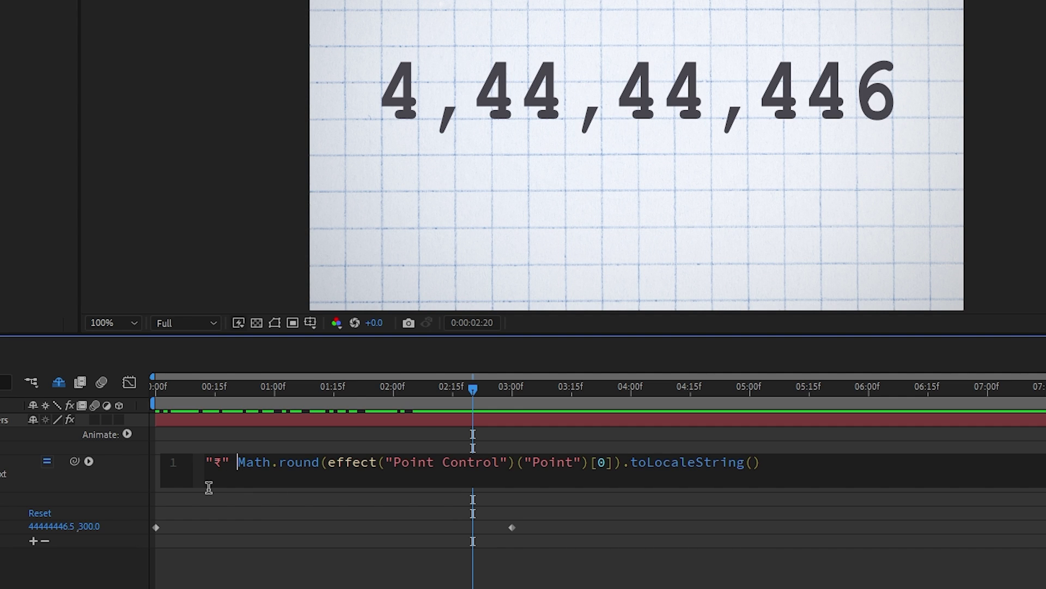
type(" +")
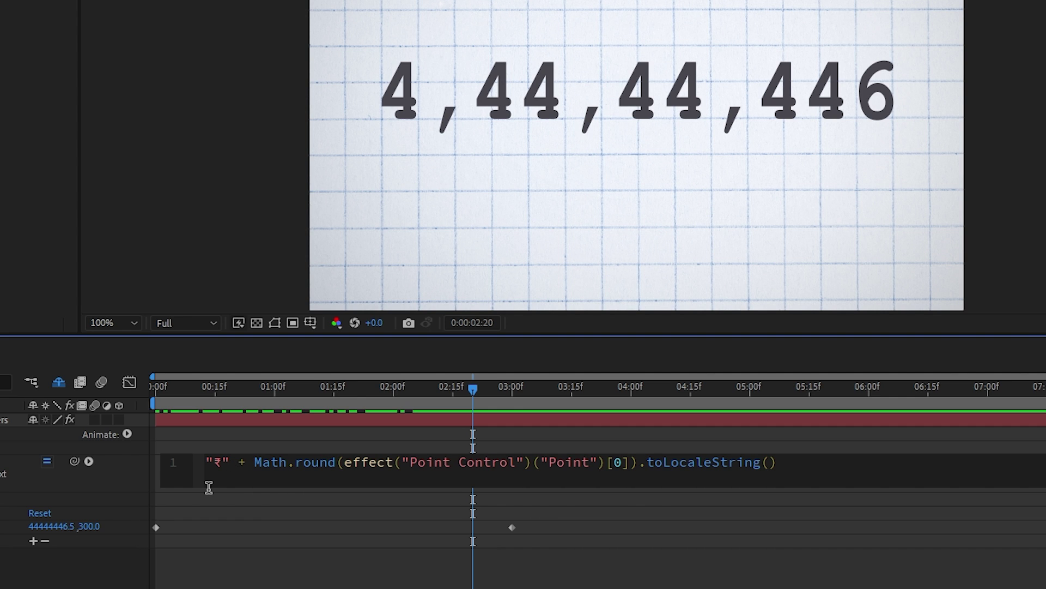
left_click(243, 434)
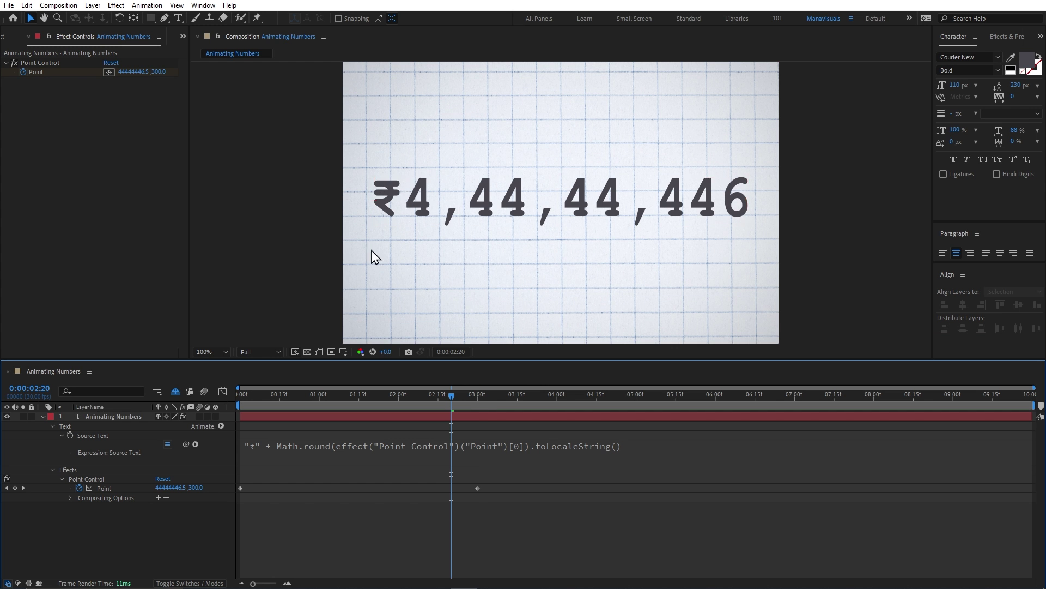
Change the 3:00 keyframe's Point X value to 50000
key("k")
left_click(129, 73)
key("BackSpace")
key("BackSpace")
key("BackSpace")
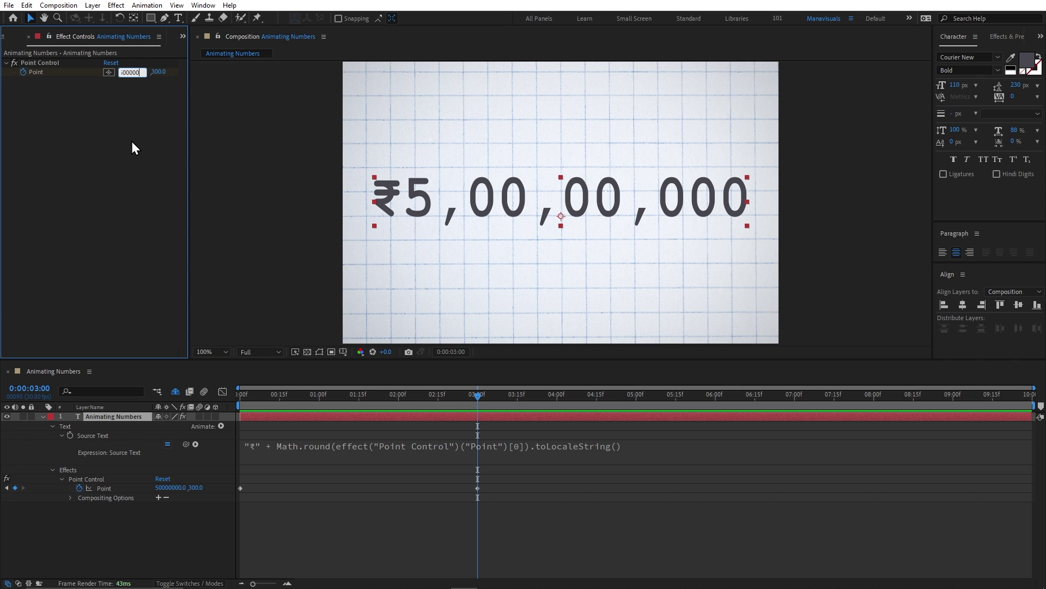
key("Return")
left_click(665, 451)
Append + " Rupees" to the expression, adding the missing leading space, then rewind to check
left_click(699, 455)
left_click(612, 451)
type("+ \"R")
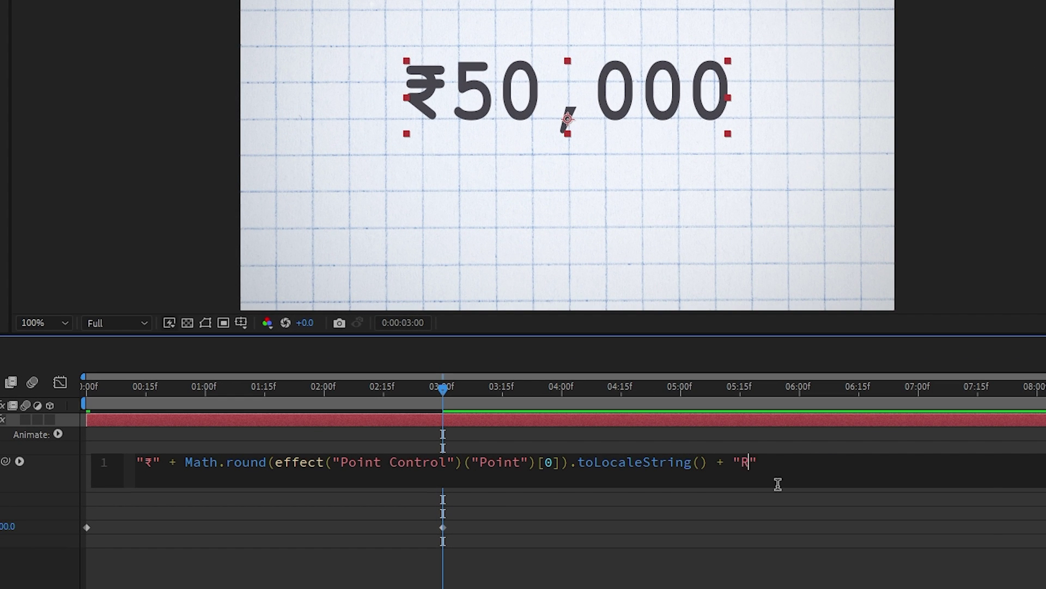
type("upees")
left_click(780, 575)
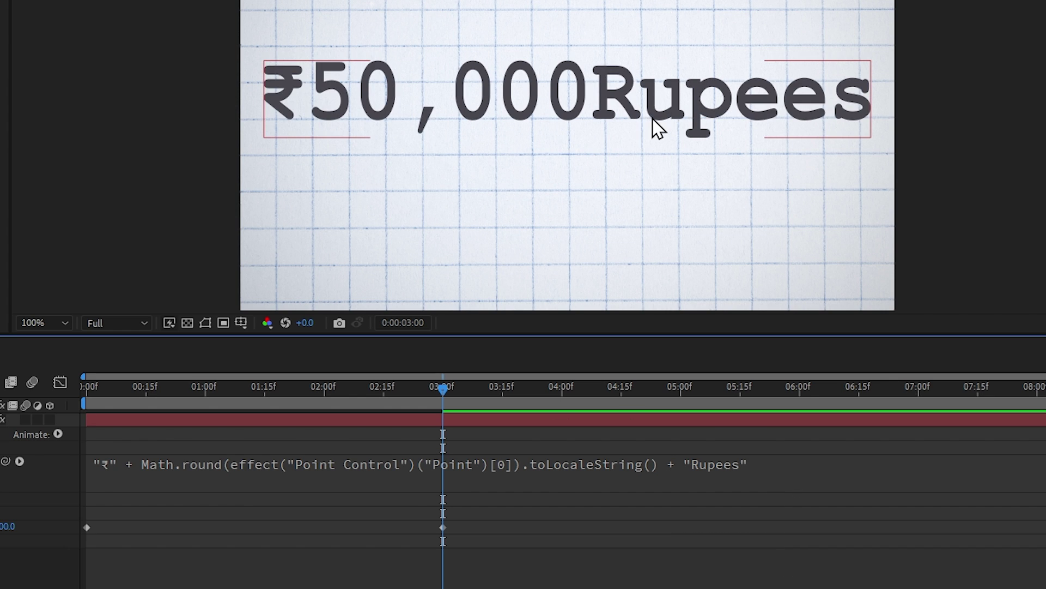
left_click(703, 469)
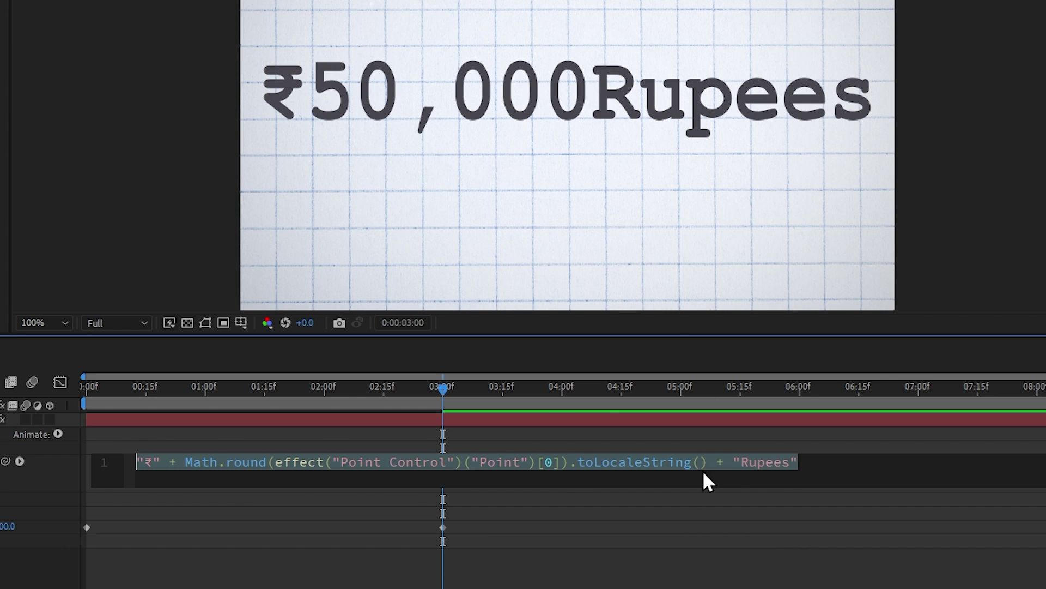
left_click(740, 462)
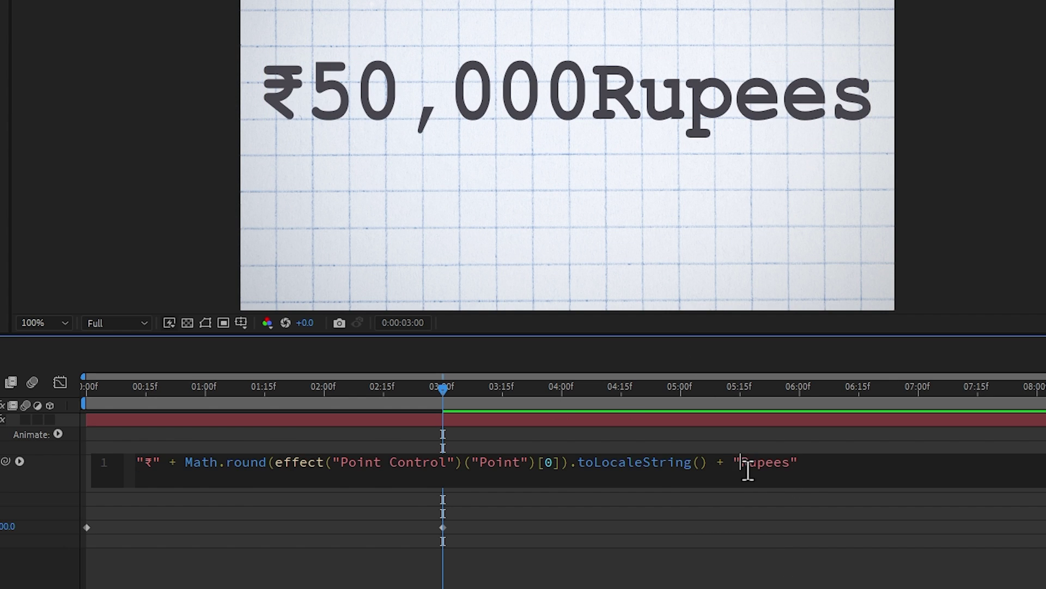
left_click(705, 575)
left_click(775, 112)
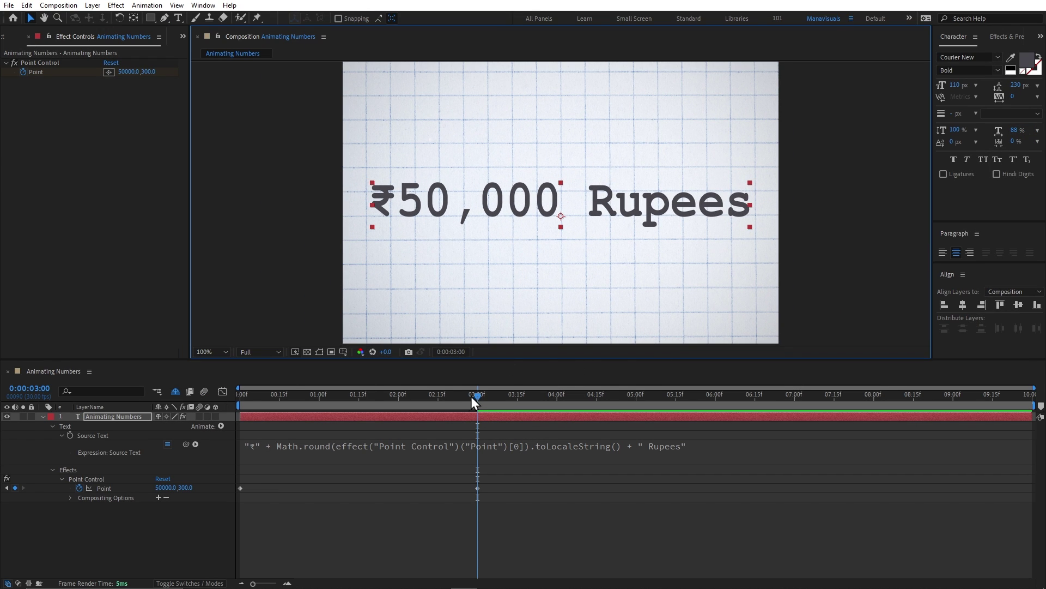
mouse_move(471, 397)
left_mouse_down()
mouse_move(236, 397)
mouse_move(406, 396)
left_mouse_up()
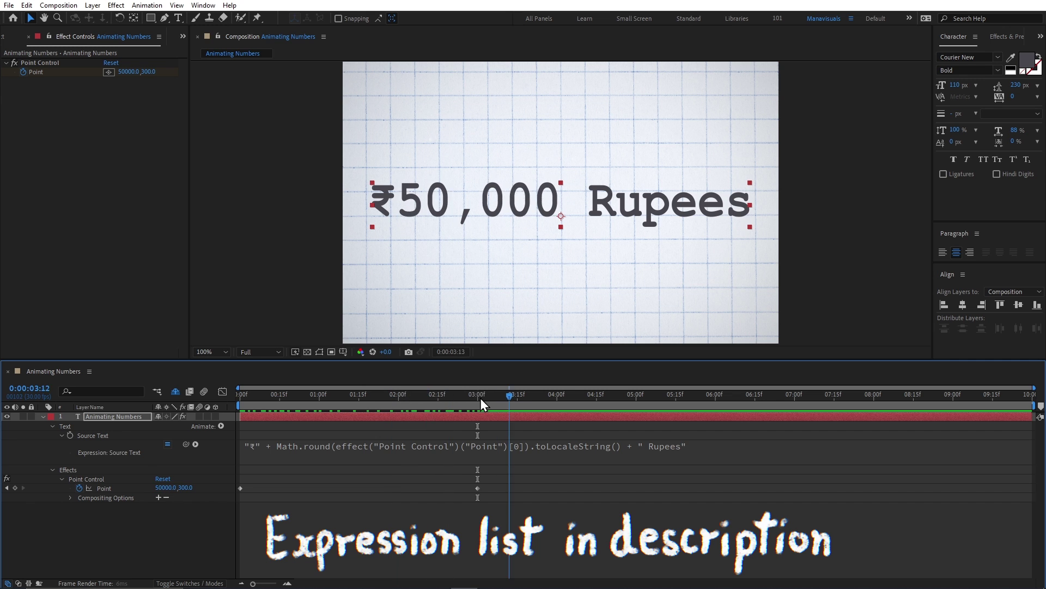
Rewind to 0:00 and play the counter climbing from ₹0 toward ₹50,000 Rupees
left_click_drag(480, 398, 204, 415)
key("space")
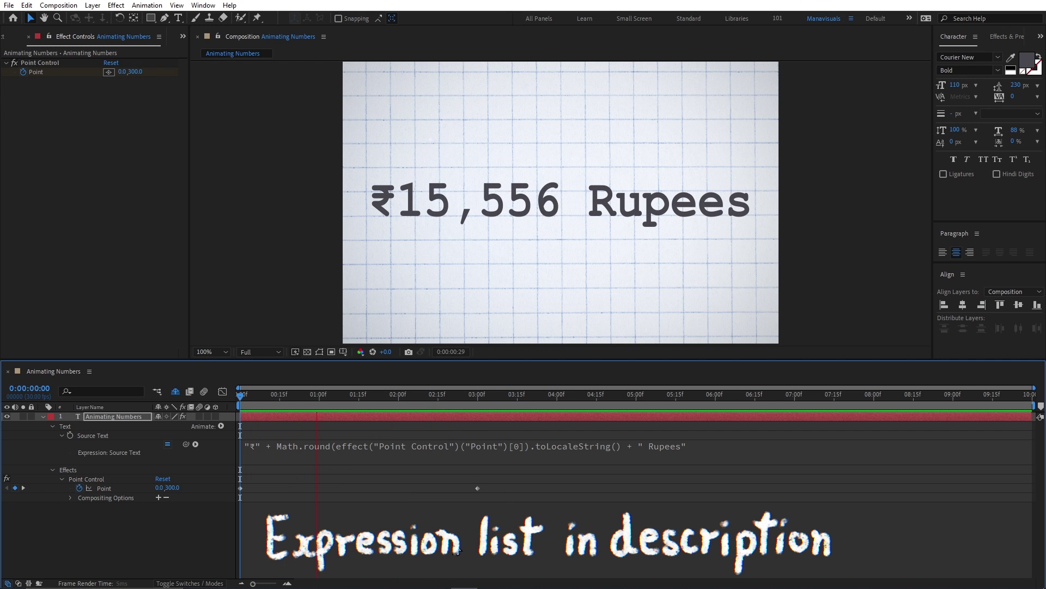